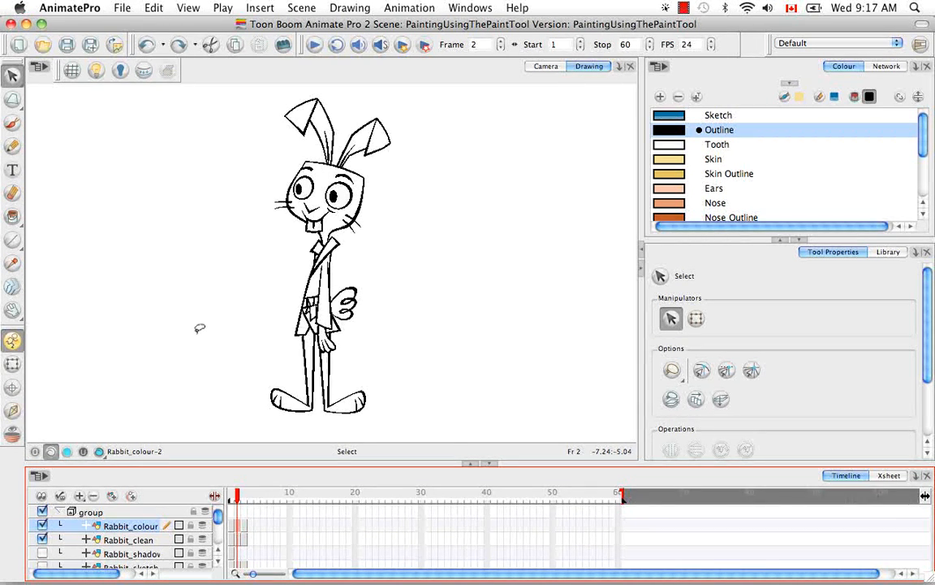
# Step: Activate the Paint tool and set its selection mode to Marquee
pyautogui.press('alt')
pyautogui.hotkey('alt', 'k')
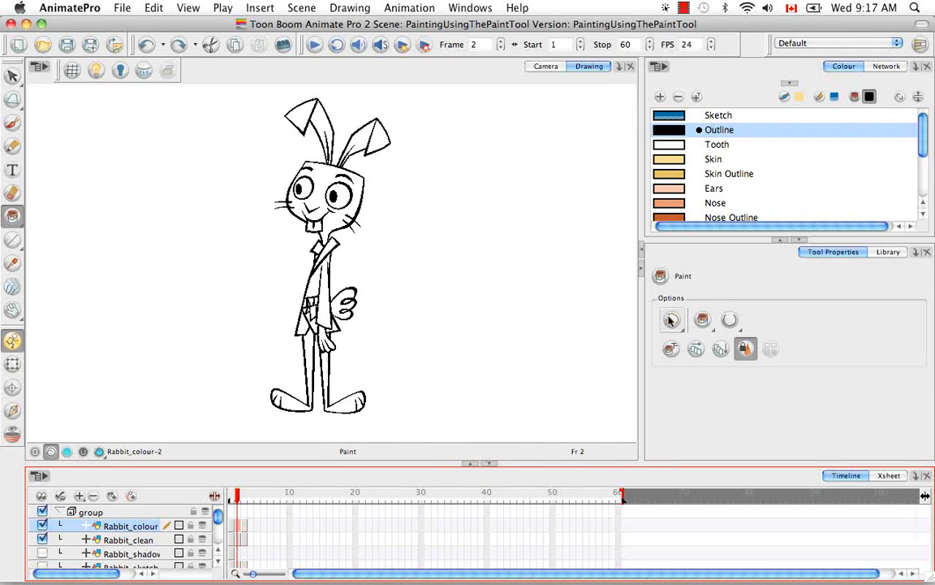
pyautogui.click(672, 319)
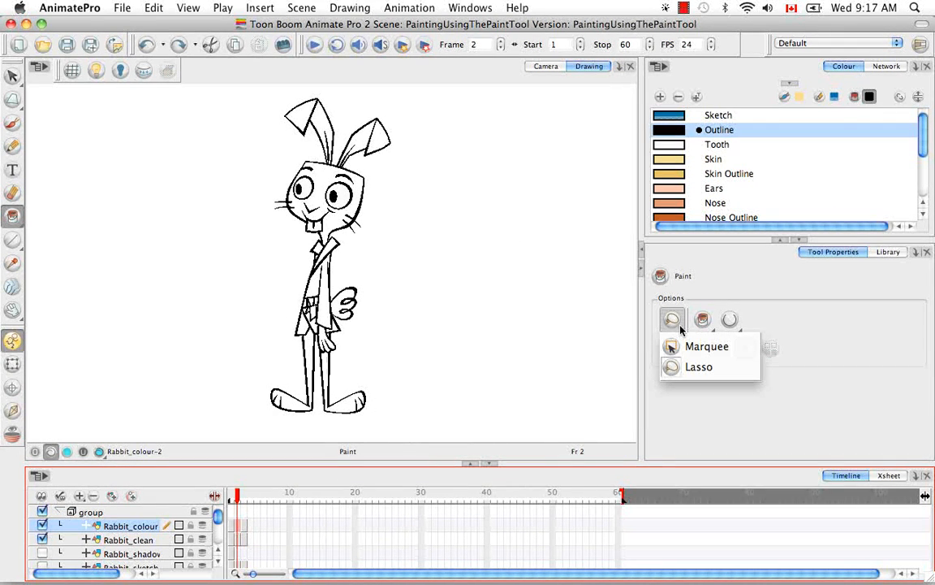
pyautogui.click(749, 346)
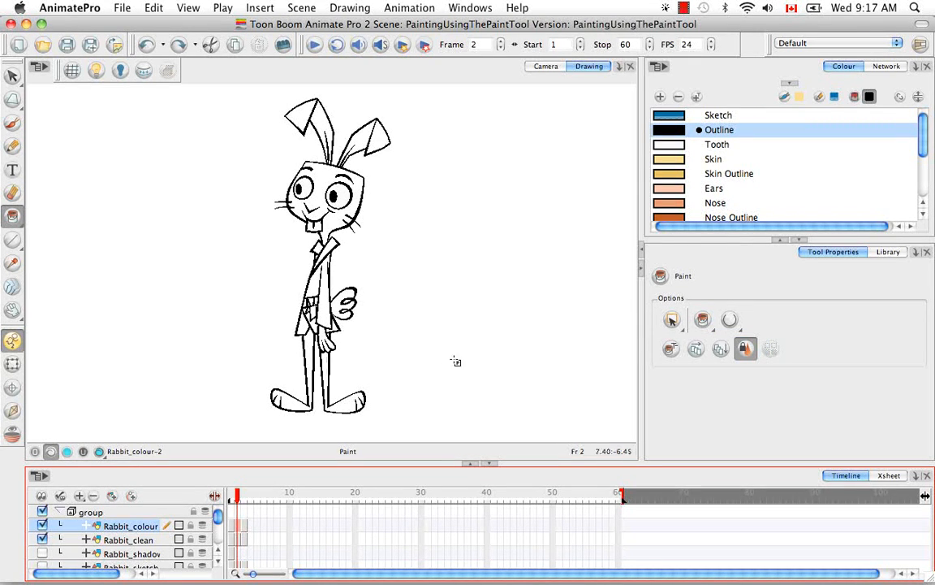
# Step: Fill the rabbit's right leg and foot with Skin, and recolour their black outline with Skin Outline
pyautogui.click(674, 161)
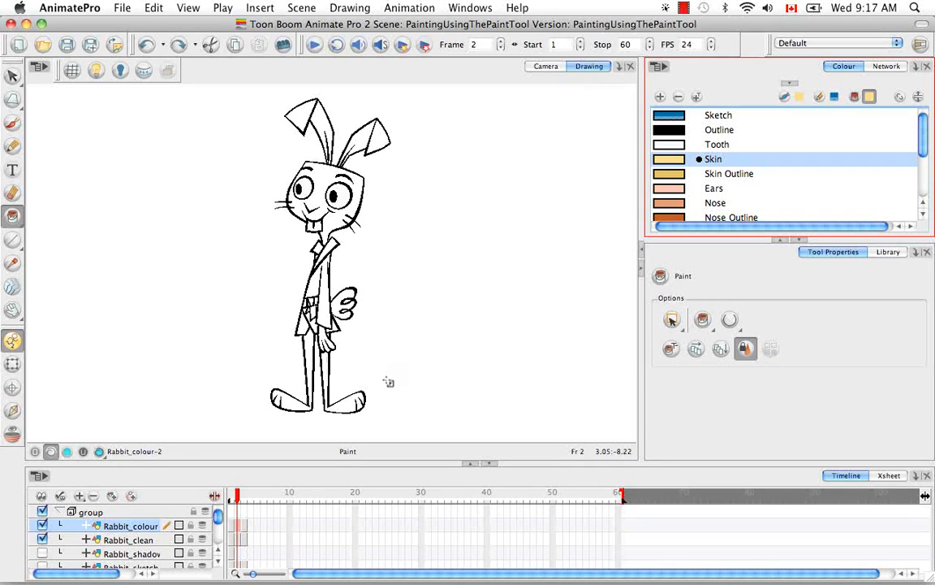
pyautogui.click(325, 370)
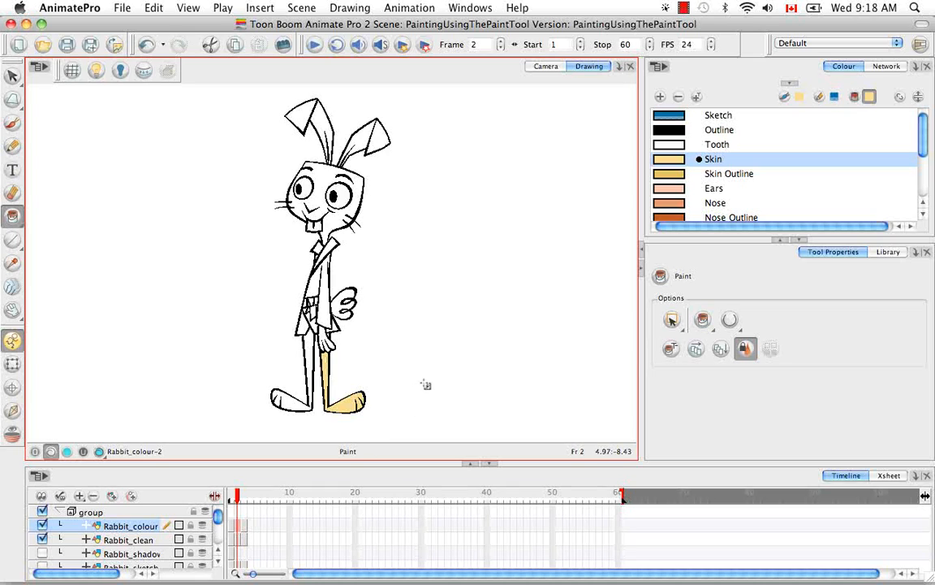
pyautogui.press('super+equal')
pyautogui.press('super+equal')
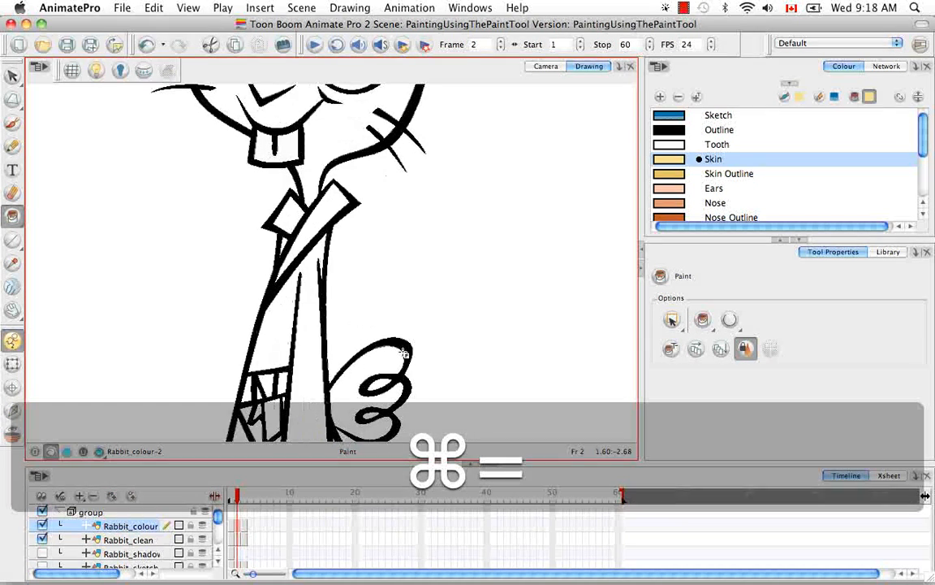
pyautogui.press('space')
pyautogui.moveTo(488, 324); pyautogui.dragTo(508, 159)
pyautogui.moveTo(472, 342); pyautogui.dragTo(490, 176)
pyautogui.moveTo(489, 309); pyautogui.dragTo(502, 230)
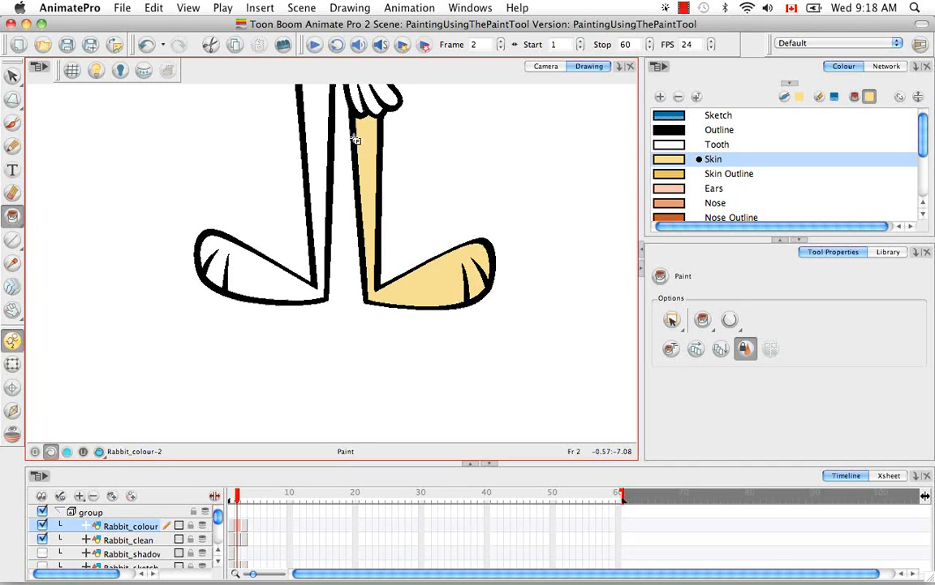
pyautogui.click(729, 173)
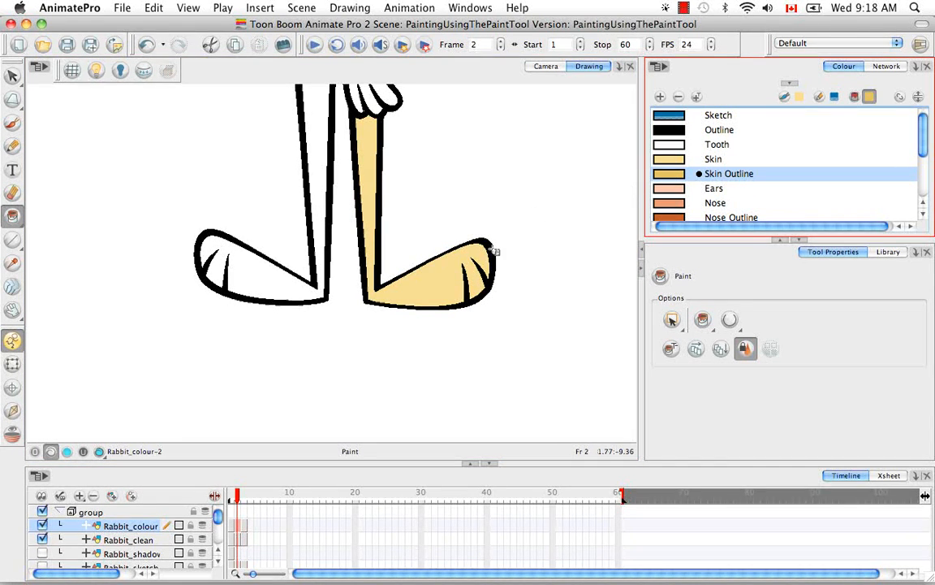
pyautogui.click(491, 254)
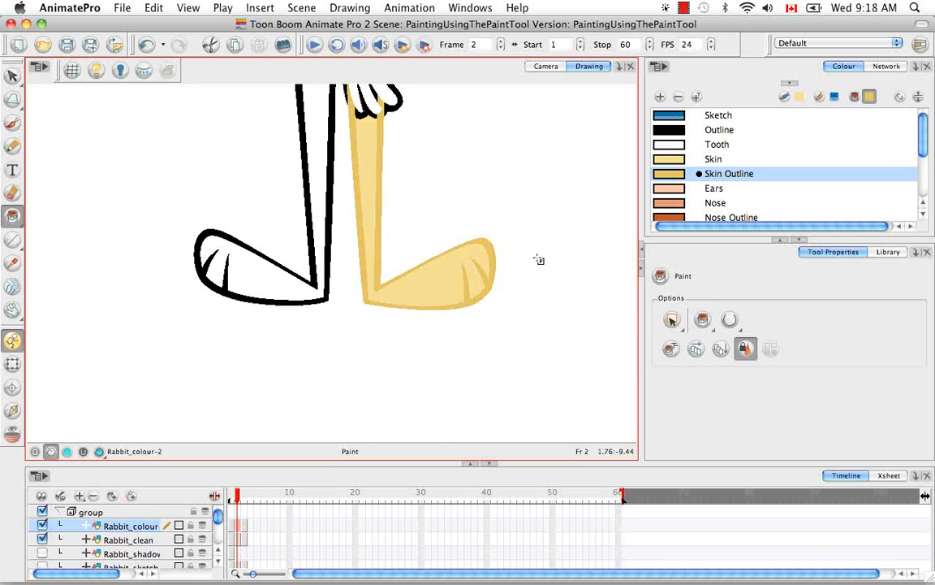
# Step: Undo the last two paint operations on the right leg and foot
pyautogui.press('super+z')
pyautogui.press('super+z')
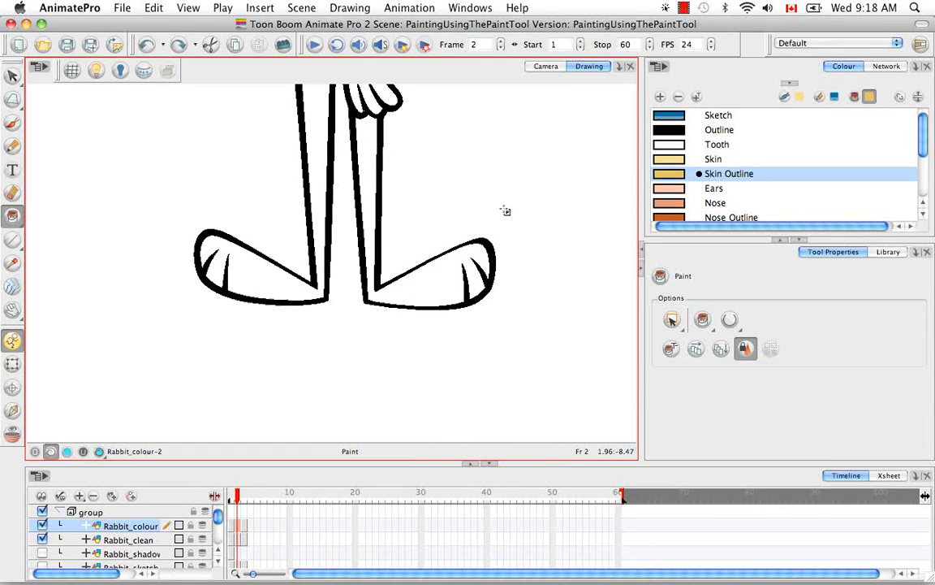
pyautogui.press('space')
pyautogui.moveTo(484, 192); pyautogui.dragTo(481, 251)
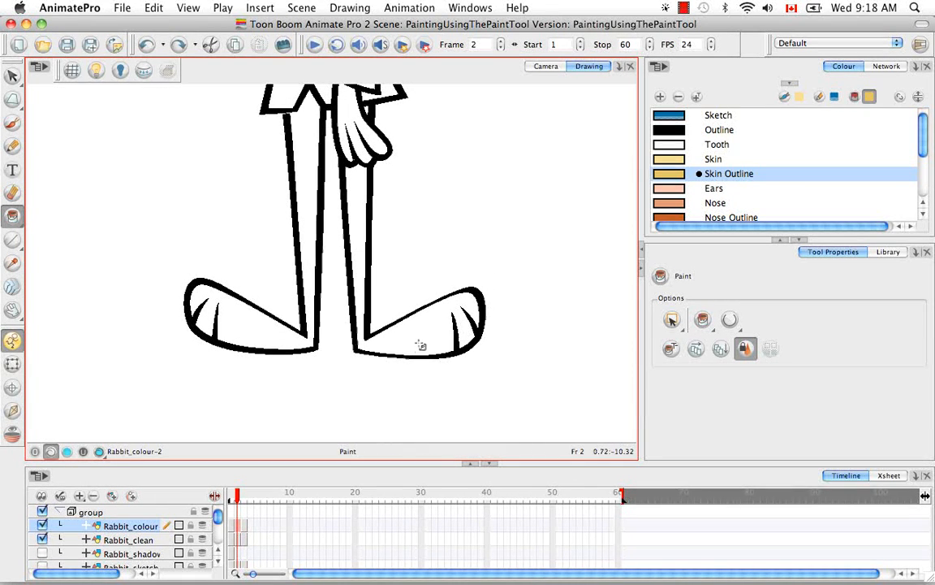
# Step: Switch the Paint tool to Lasso mode, try painting the whole right leg and foot with Skin Outline, and undo the fill
pyautogui.moveTo(671, 321); pyautogui.dragTo(675, 369)
pyautogui.moveTo(524, 251)
pyautogui.mouseDown()
pyautogui.moveTo(457, 242)
pyautogui.moveTo(462, 384)
pyautogui.moveTo(512, 235)
pyautogui.mouseUp()
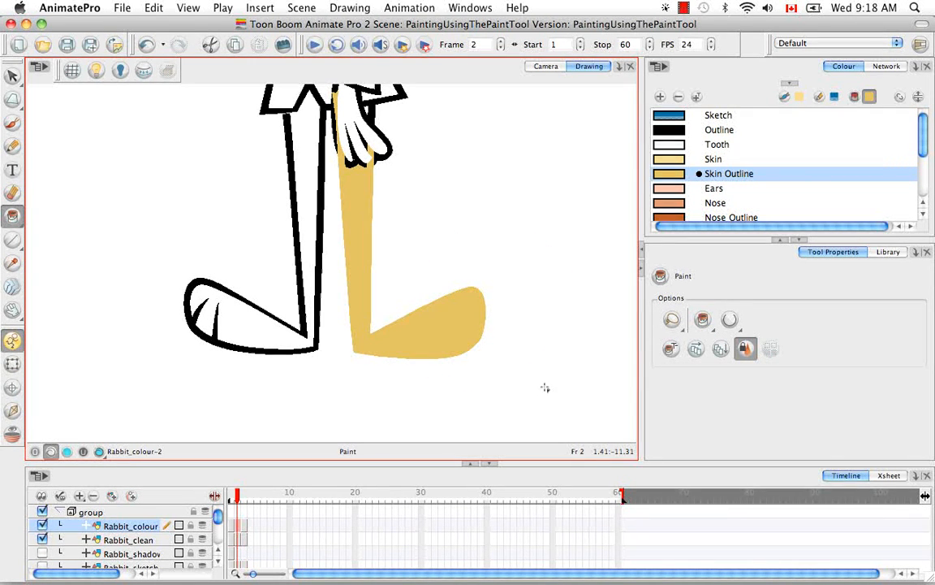
pyautogui.press('super+z')
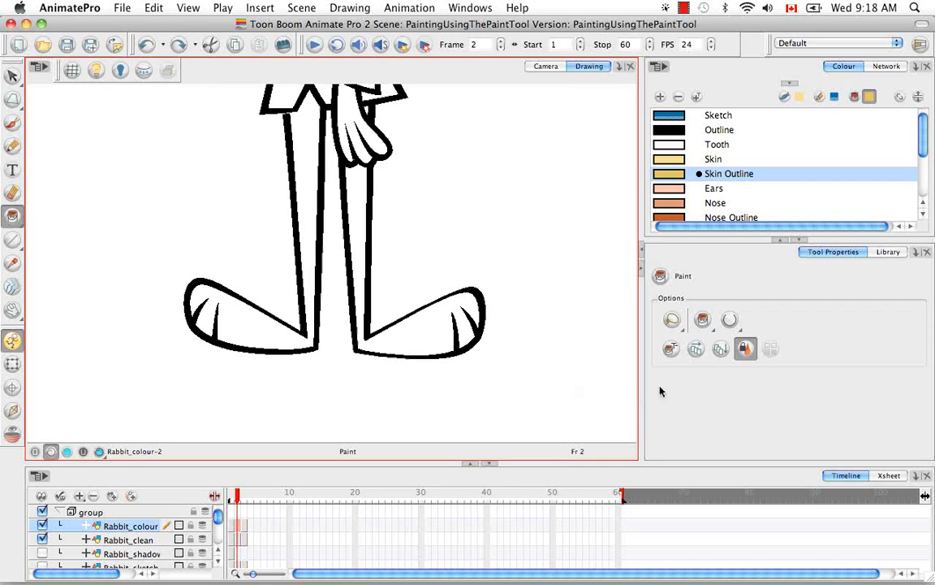
# Step: Keep the standard Paint mode and fill the right leg and foot with the Skin colour
pyautogui.click(712, 325)
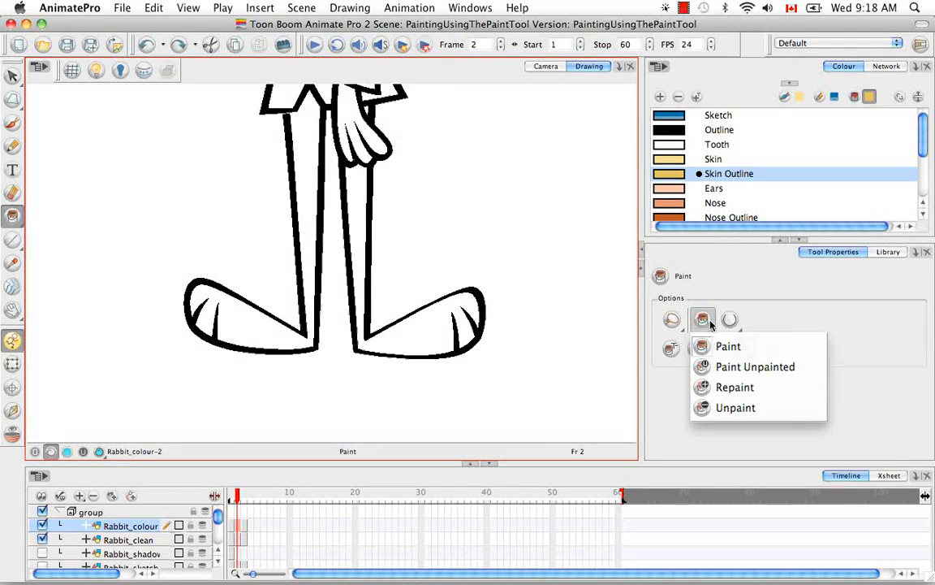
pyautogui.click(779, 347)
pyautogui.click(667, 159)
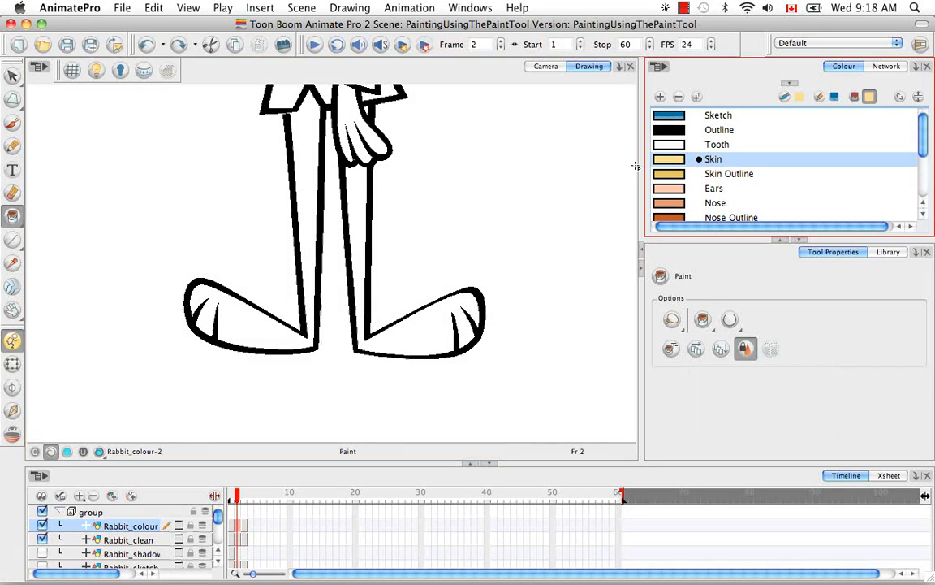
pyautogui.click(438, 321)
# Step: Switch to Paint Unpainted mode and fill the rabbit's hand and fingers with the Ears colour
pyautogui.click(702, 319)
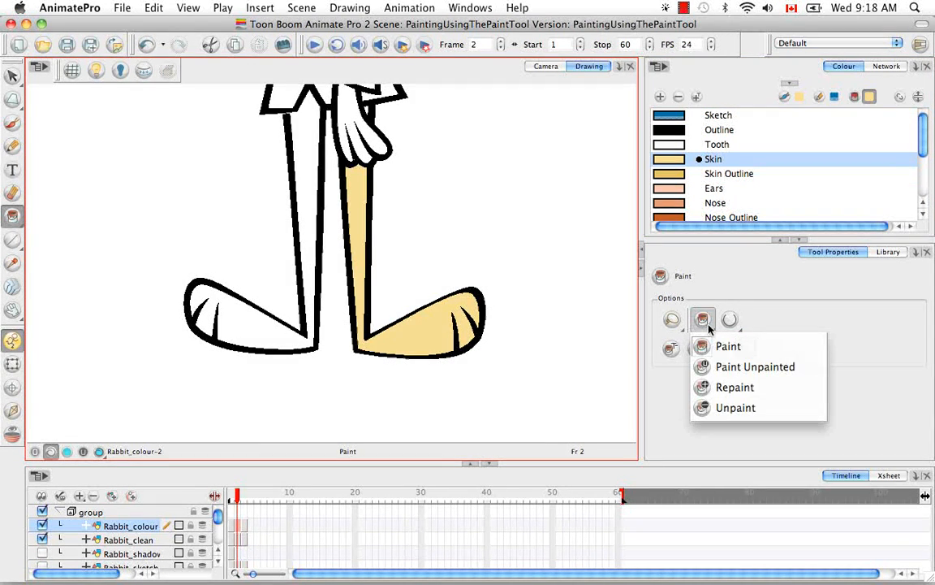
pyautogui.click(815, 369)
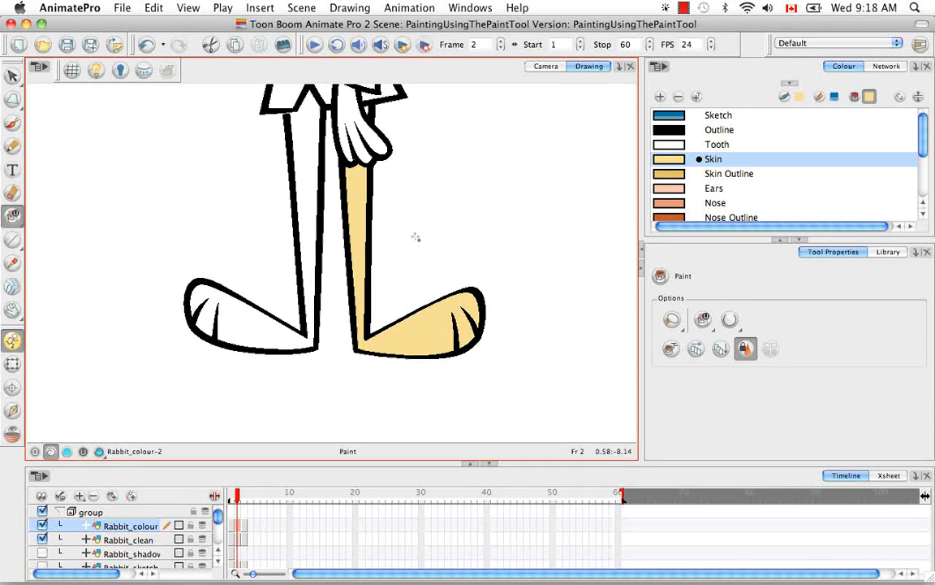
pyautogui.press('space')
pyautogui.moveTo(449, 230)
pyautogui.mouseDown()
pyautogui.moveTo(409, 278)
pyautogui.moveTo(417, 236)
pyautogui.mouseUp()
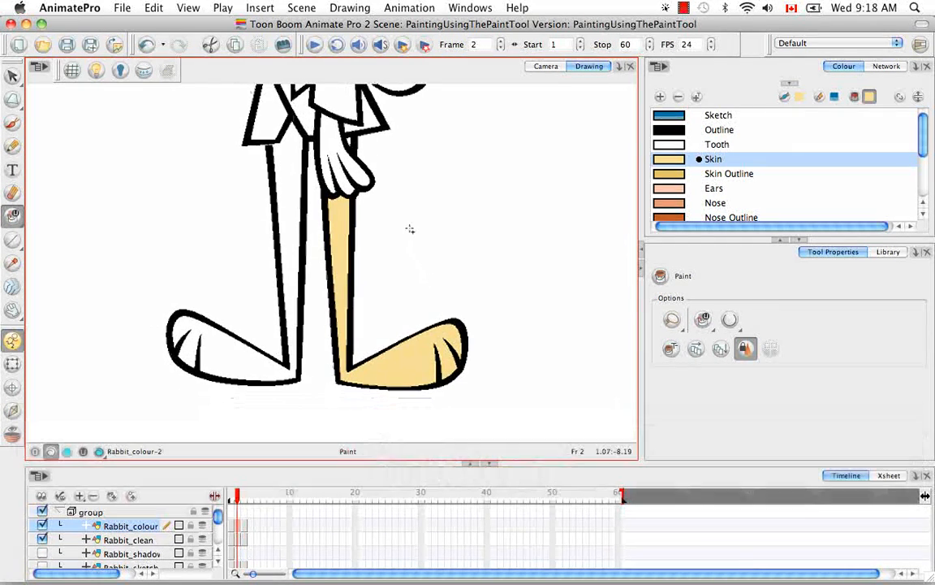
pyautogui.click(681, 189)
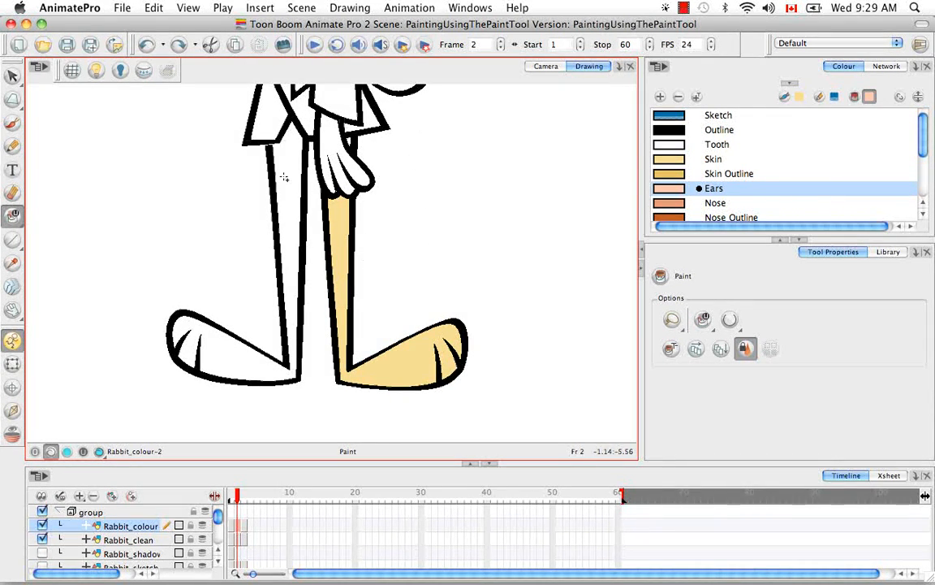
pyautogui.click(341, 162)
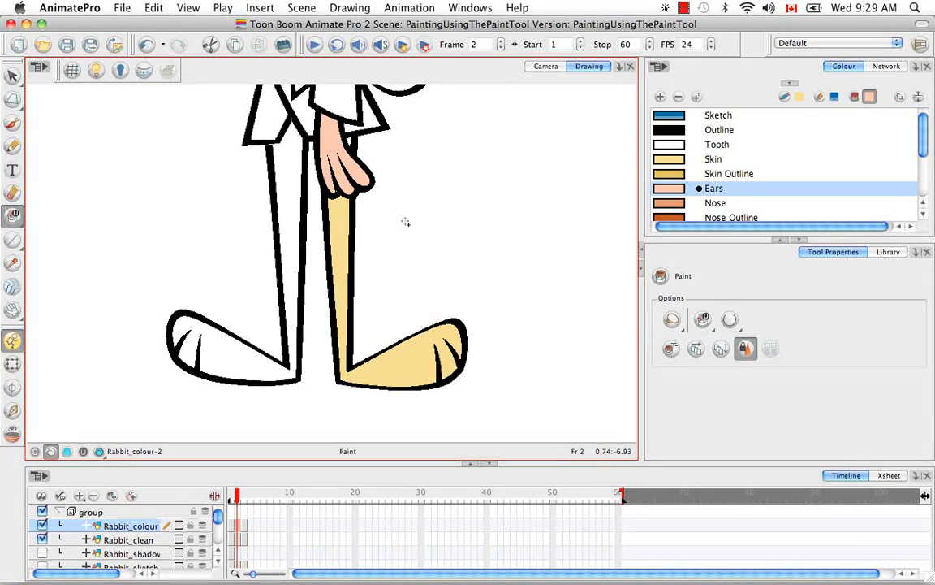
# Step: Try Repaint mode with Gi Border on an area around the jacket hem, hand and right leg, and undo it
pyautogui.click(704, 321)
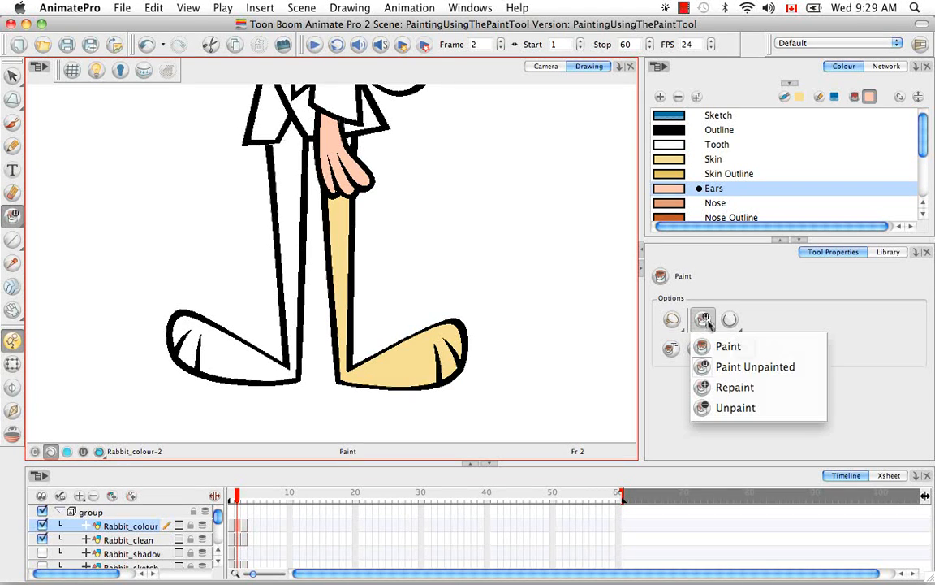
pyautogui.click(738, 389)
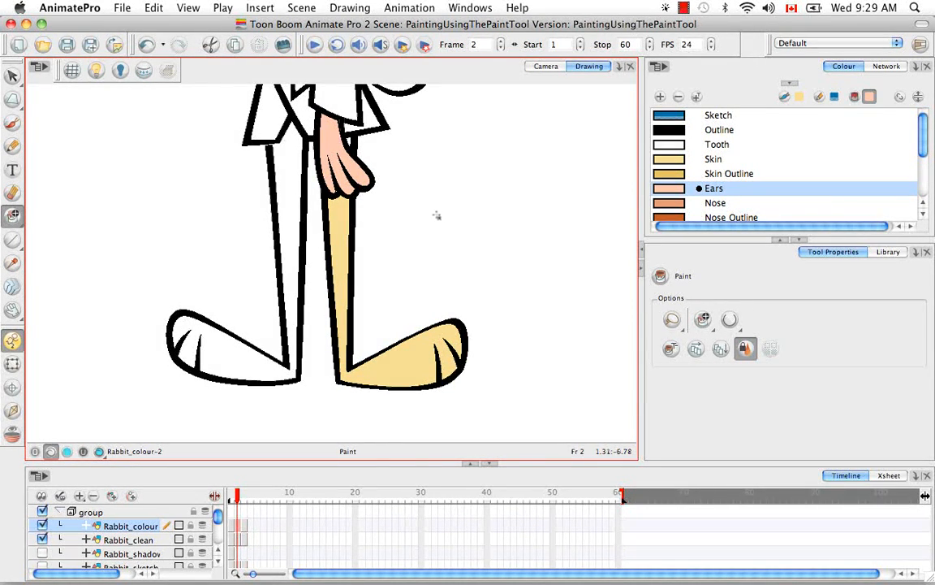
pyautogui.press('space')
pyautogui.moveTo(442, 204); pyautogui.dragTo(460, 282)
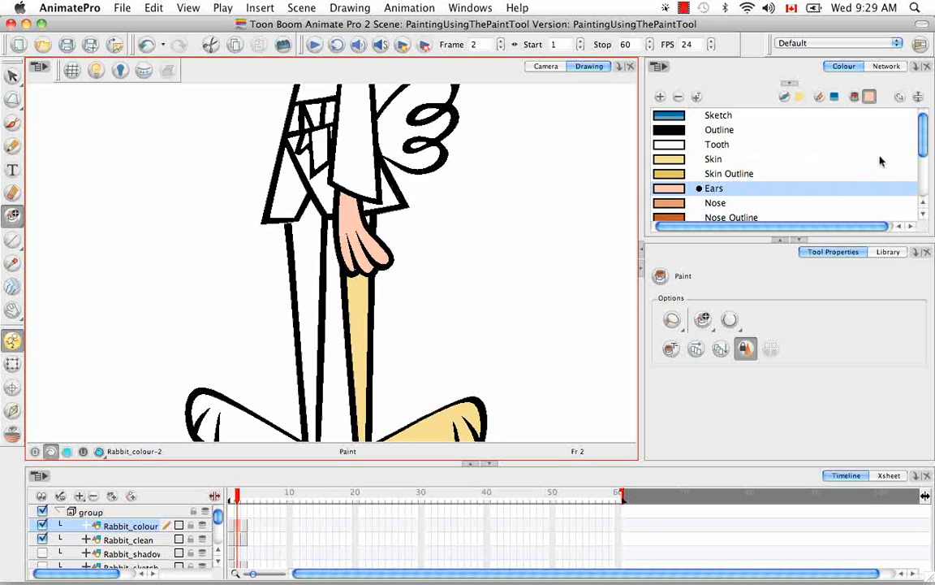
pyautogui.moveTo(923, 136); pyautogui.dragTo(923, 170)
pyautogui.click(682, 175)
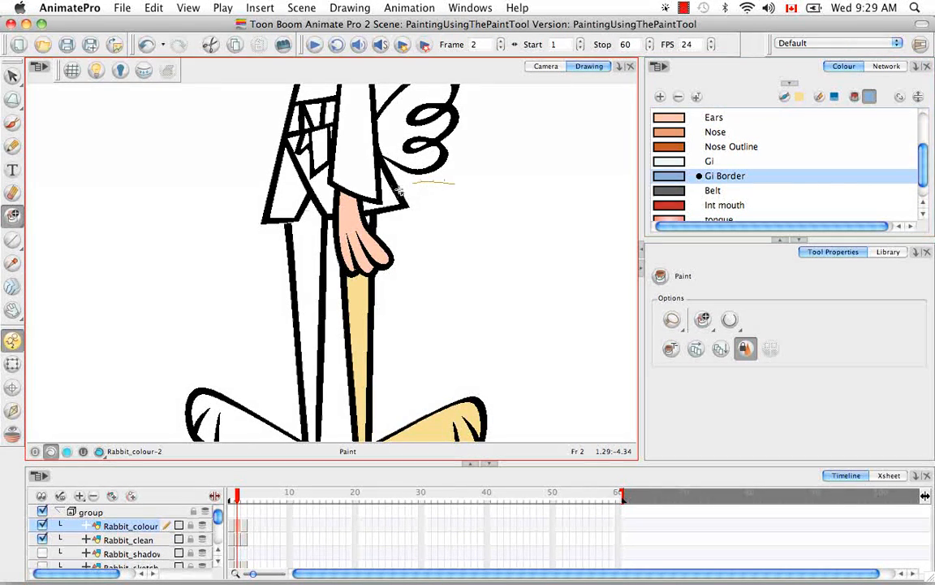
pyautogui.moveTo(410, 184); pyautogui.dragTo(449, 421)
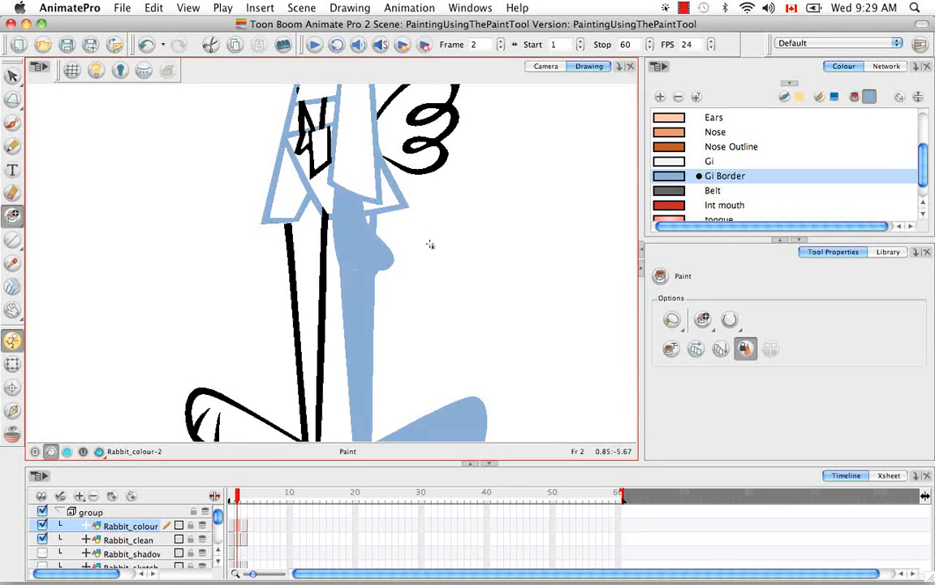
pyautogui.press('super+z')
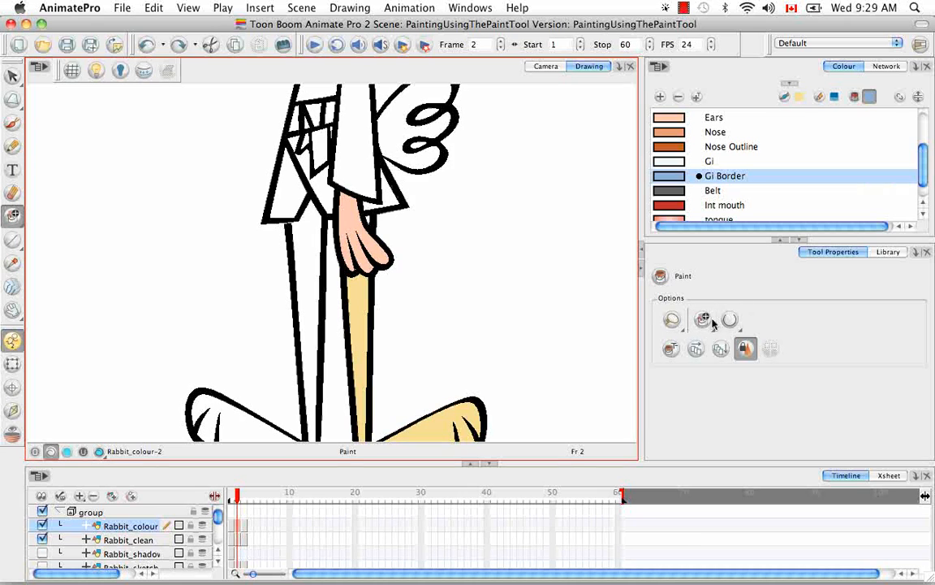
# Step: Switch to Unpaint mode, try lassoing the area around the hand and right leg, and undo it
pyautogui.click(706, 321)
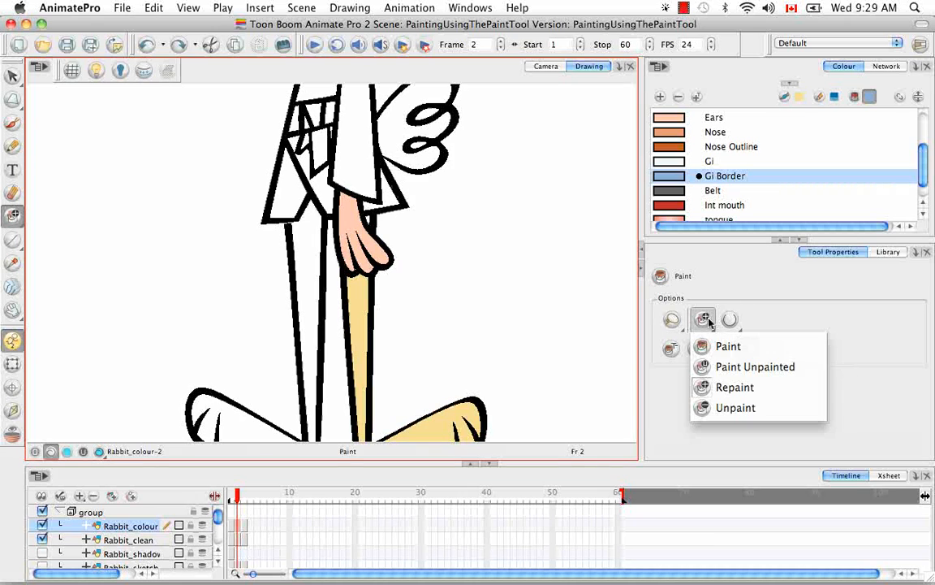
pyautogui.click(777, 413)
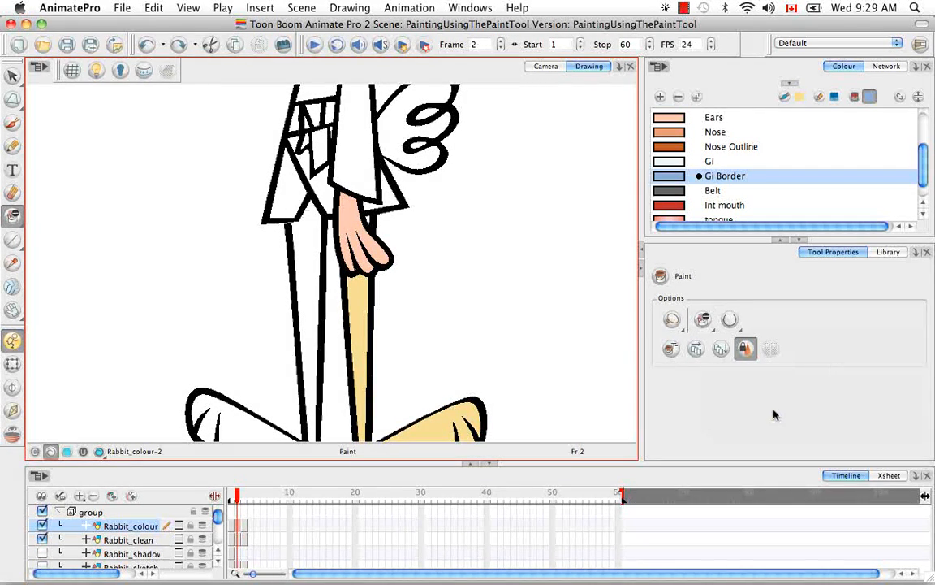
pyautogui.press('space')
pyautogui.moveTo(439, 293); pyautogui.dragTo(449, 234)
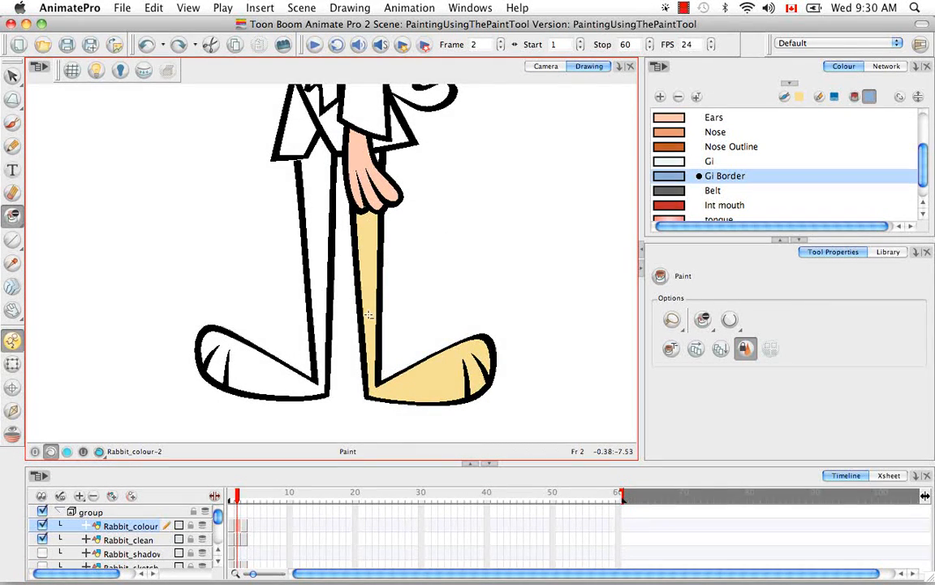
pyautogui.press('space')
pyautogui.moveTo(426, 207); pyautogui.dragTo(420, 290)
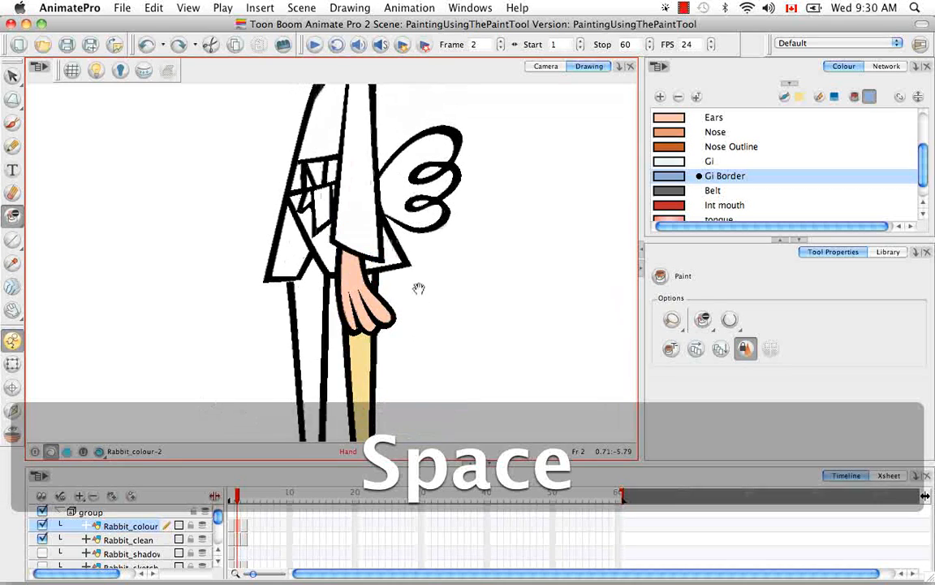
pyautogui.moveTo(446, 238)
pyautogui.mouseDown()
pyautogui.moveTo(411, 242)
pyautogui.moveTo(405, 411)
pyautogui.mouseUp()
pyautogui.press('super+z')
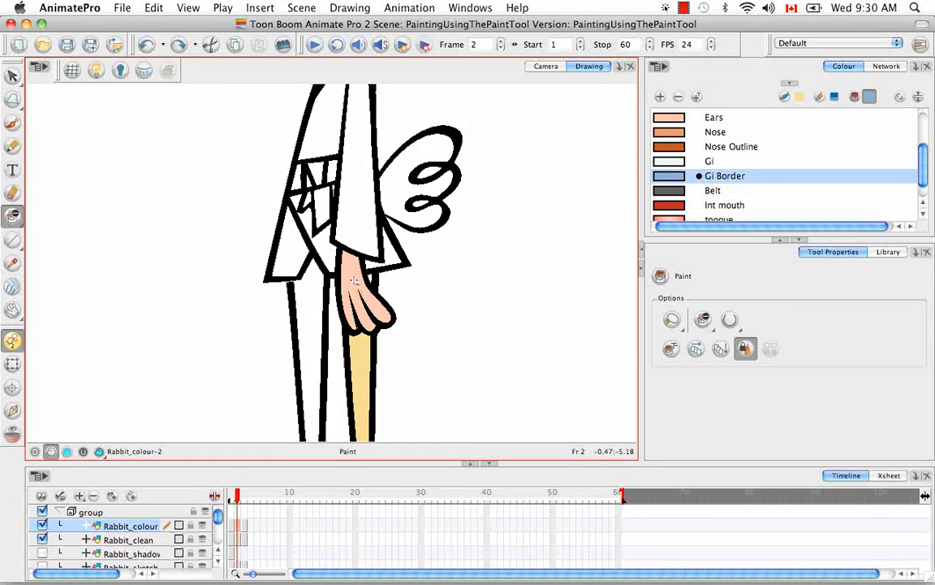
# Step: Unpaint only the rabbit's hand and fingers, and undo the removal
pyautogui.moveTo(355, 280); pyautogui.dragTo(356, 321)
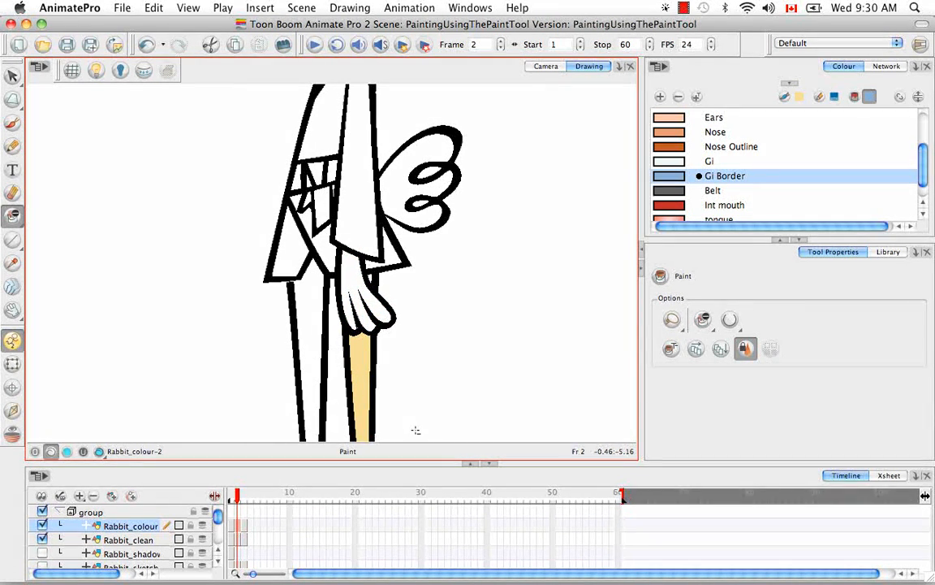
pyautogui.press('super+z')
pyautogui.press('space')
pyautogui.moveTo(413, 348); pyautogui.dragTo(413, 278)
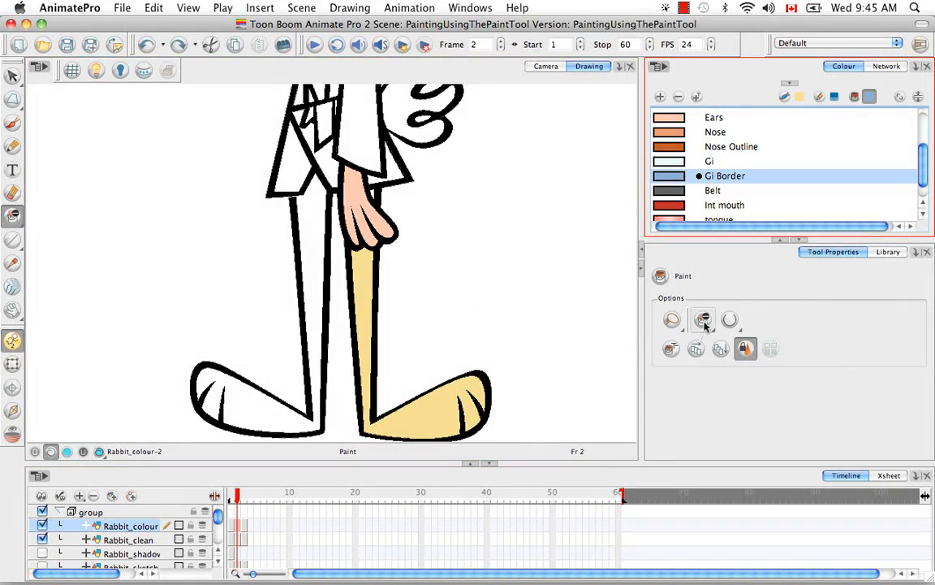
# Step: Switch the Paint tool back to Paint mode and set its gap closing to No Close Gap
pyautogui.moveTo(705, 323); pyautogui.dragTo(719, 346)
pyautogui.click(739, 328)
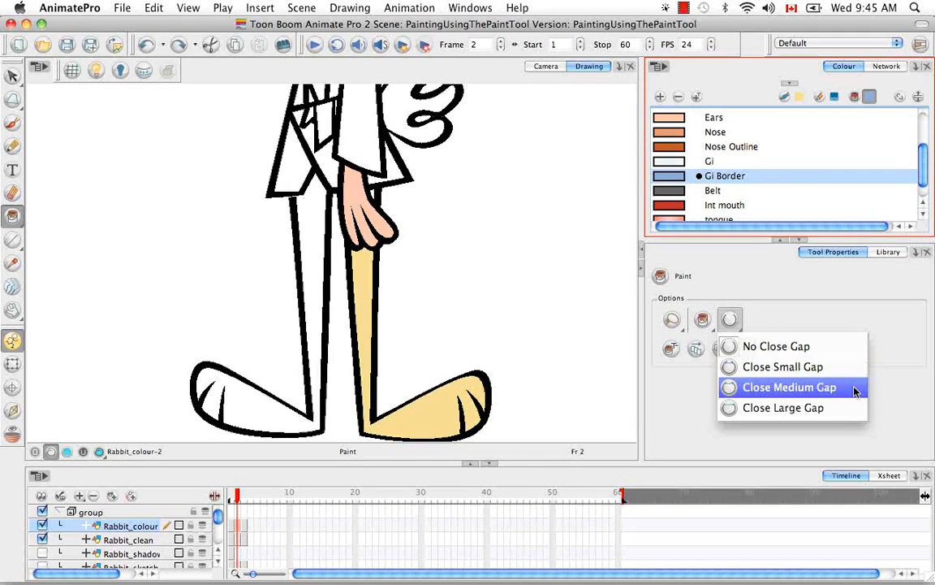
pyautogui.click(844, 345)
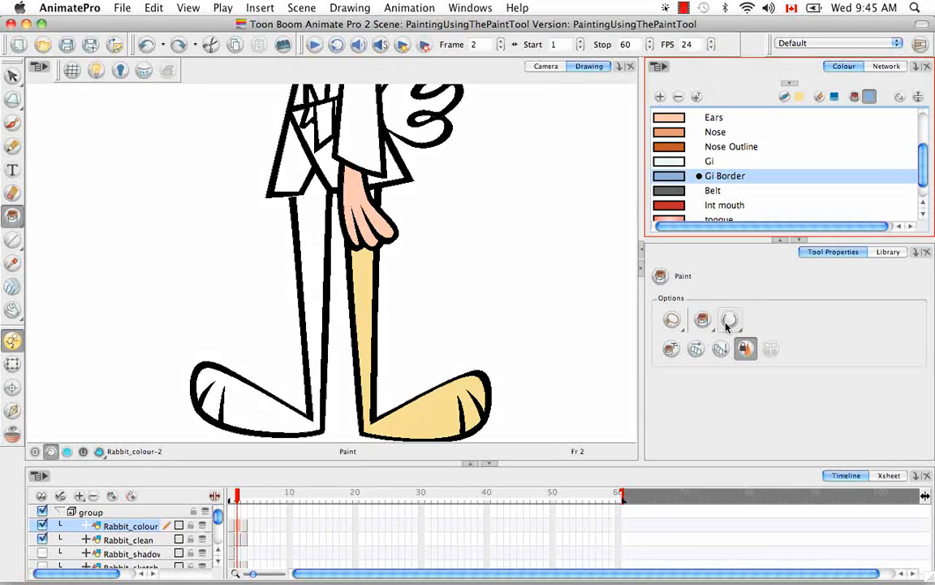
pyautogui.click(493, 309)
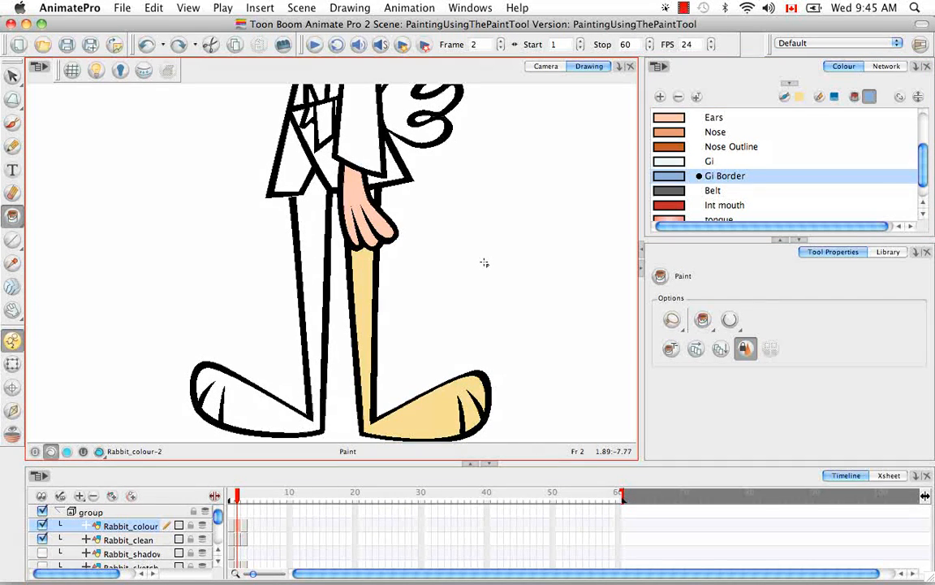
# Step: Pick the Skin colour and try to fill the rabbit's unpainted left leg without gap closing
pyautogui.hotkey('shift', 'm')
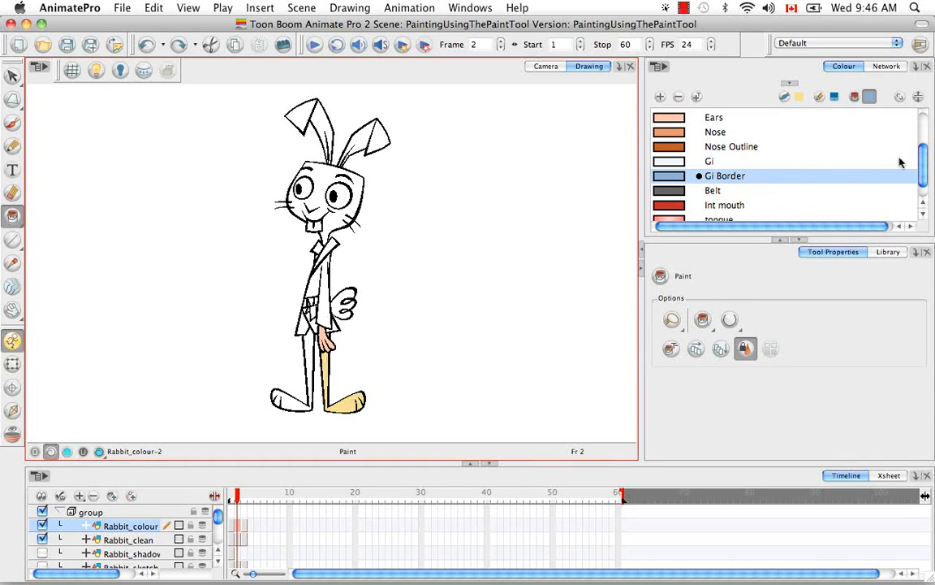
pyautogui.scroll(3, 905, 155)
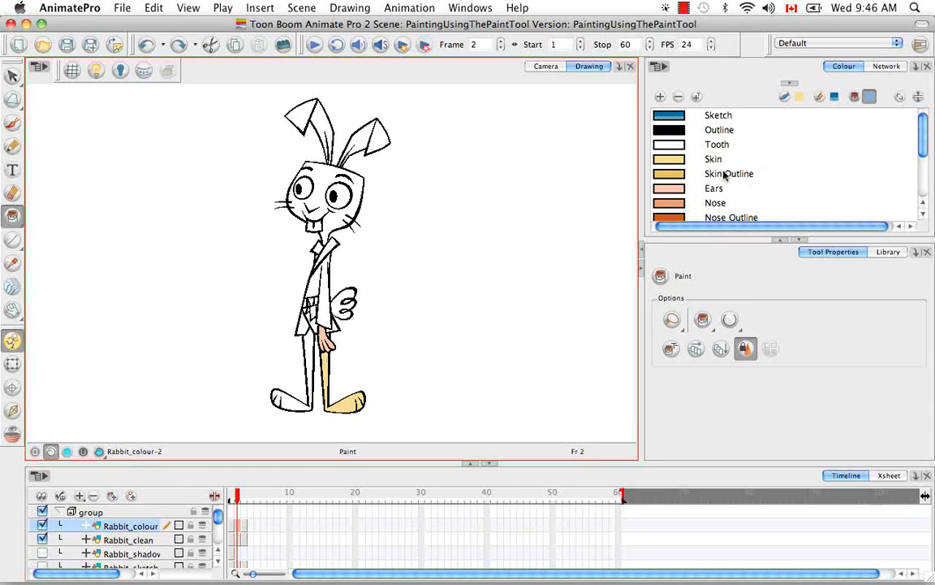
pyautogui.click(758, 158)
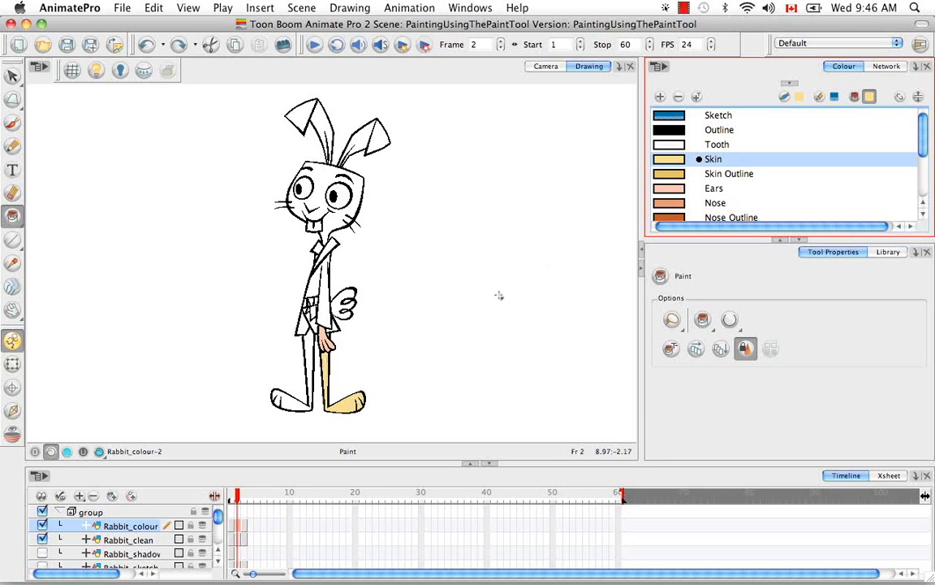
pyautogui.click(310, 357)
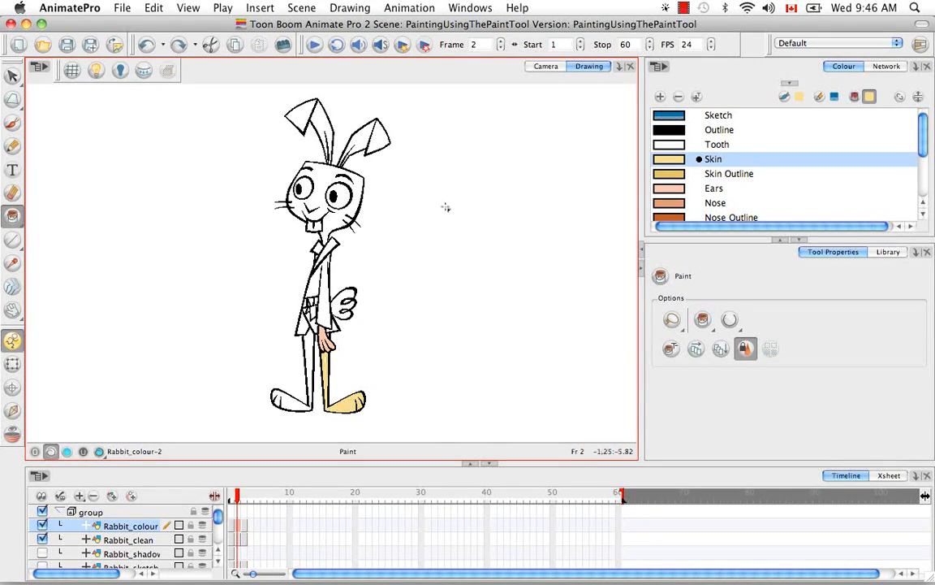
# Step: Set gap closing to Close Small Gap and fill the rabbit's left leg and foot with Skin
pyautogui.press('super+equal')
pyautogui.press('super+equal')
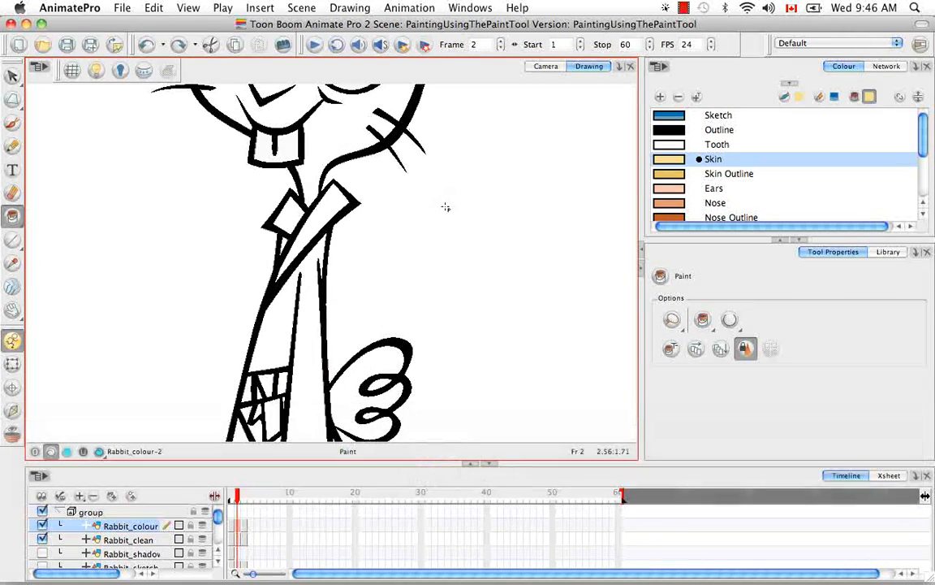
pyautogui.press('space')
pyautogui.moveTo(392, 325)
pyautogui.mouseDown()
pyautogui.moveTo(413, 292)
pyautogui.moveTo(445, 304)
pyautogui.mouseUp()
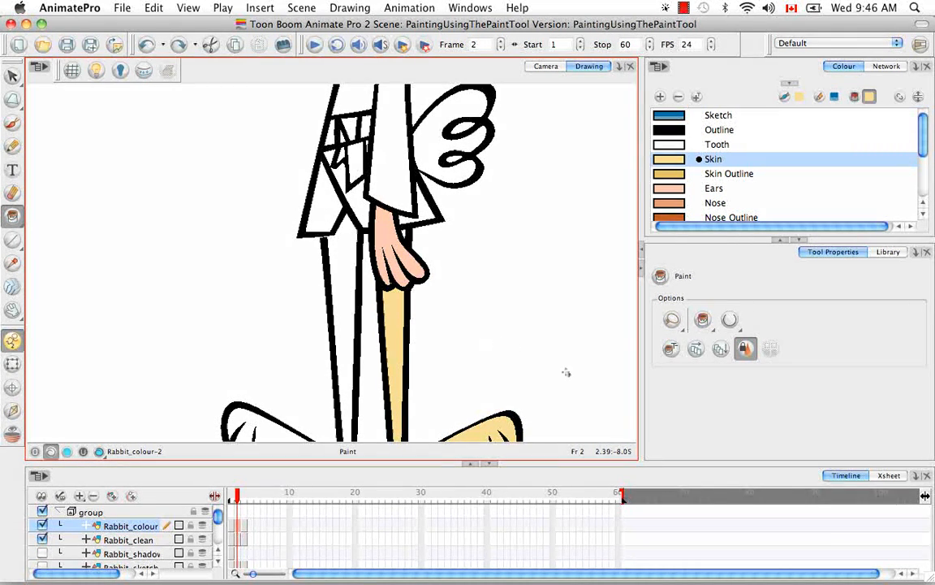
pyautogui.click(731, 320)
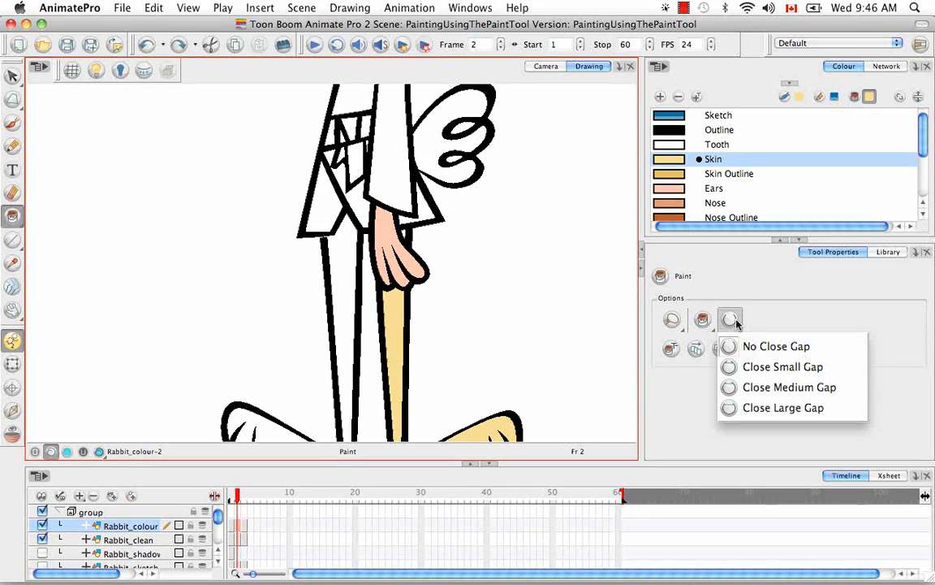
pyautogui.click(840, 371)
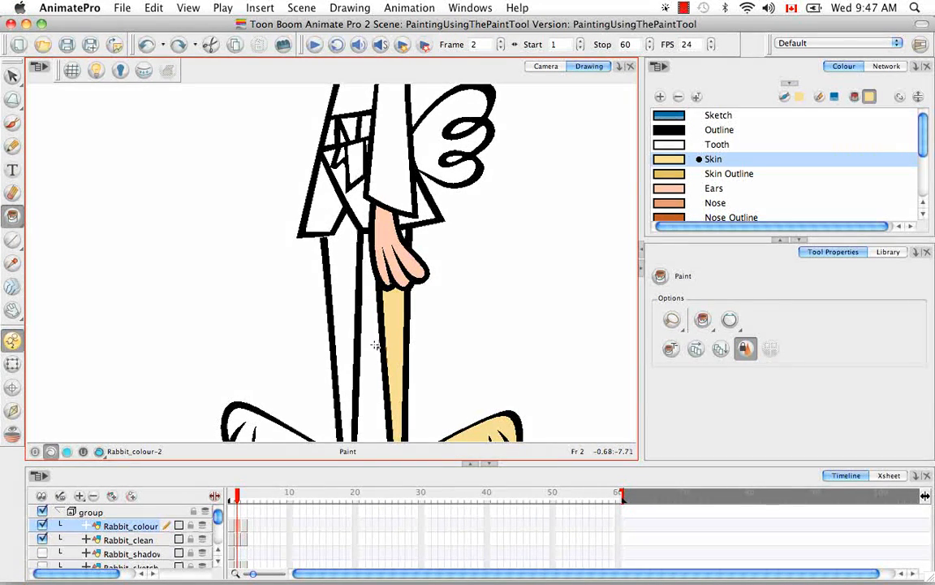
pyautogui.click(344, 266)
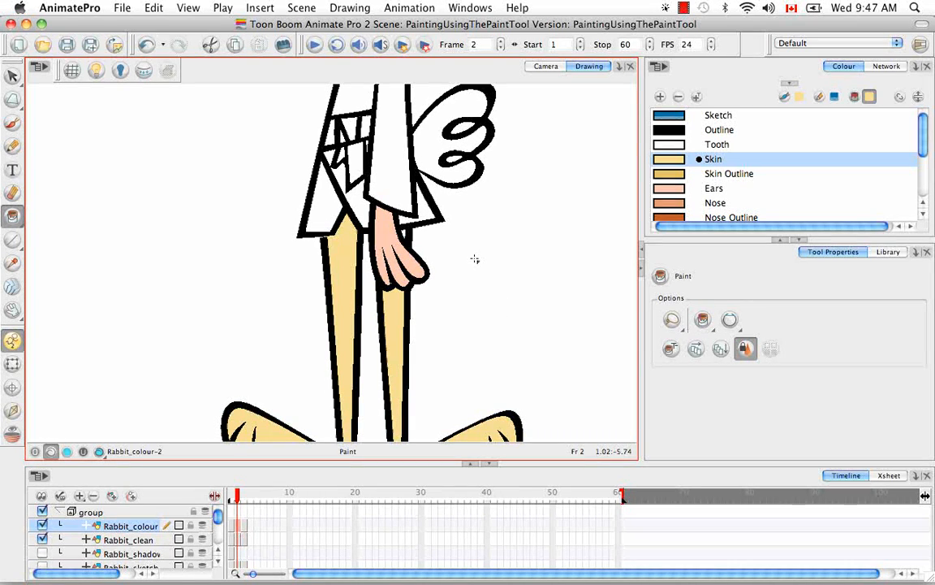
# Step: Inspect the gap between the left leg's outline and the jacket hem, and undo the leg fill
pyautogui.press('super+minus')
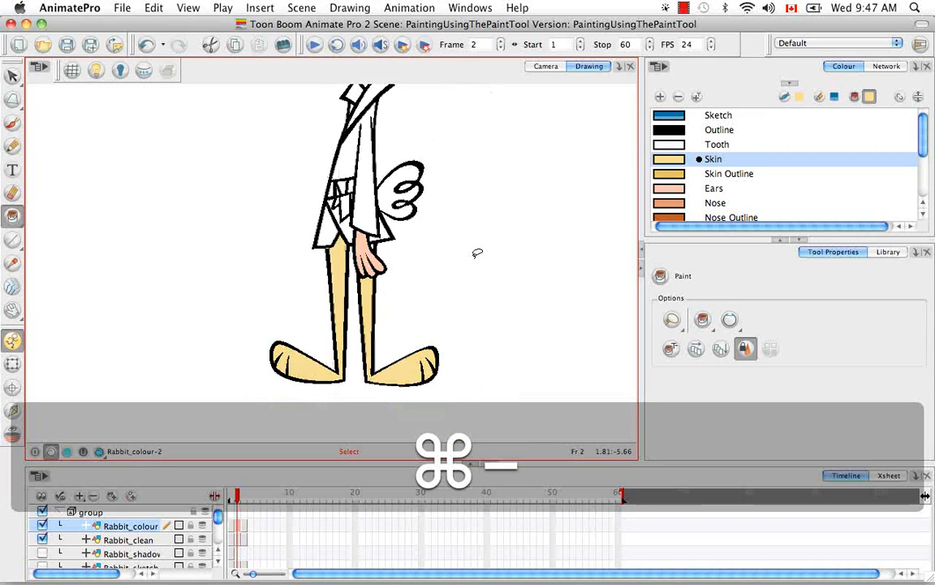
pyautogui.press('super+equal')
pyautogui.press('super+equal')
pyautogui.press('super+equal')
pyautogui.press('super+equal')
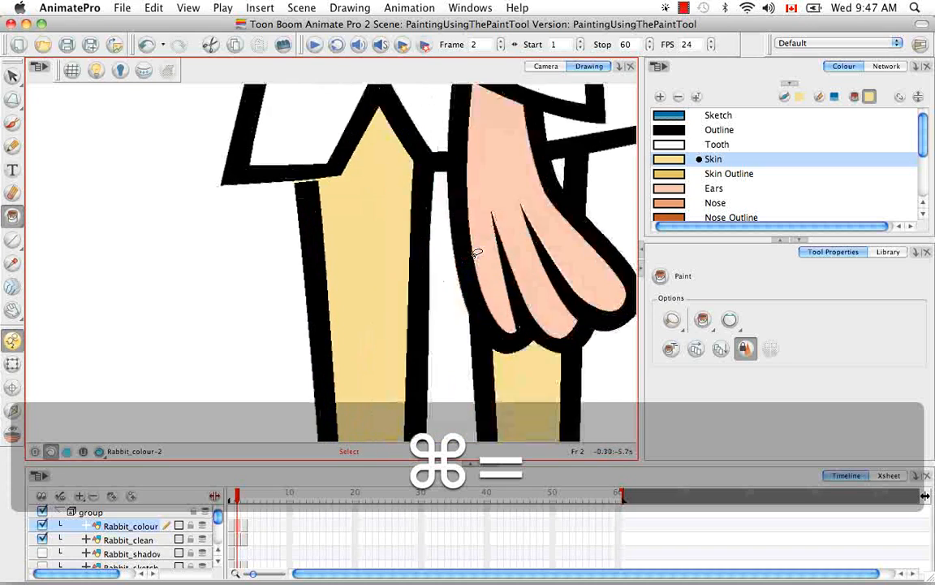
pyautogui.press('super+z')
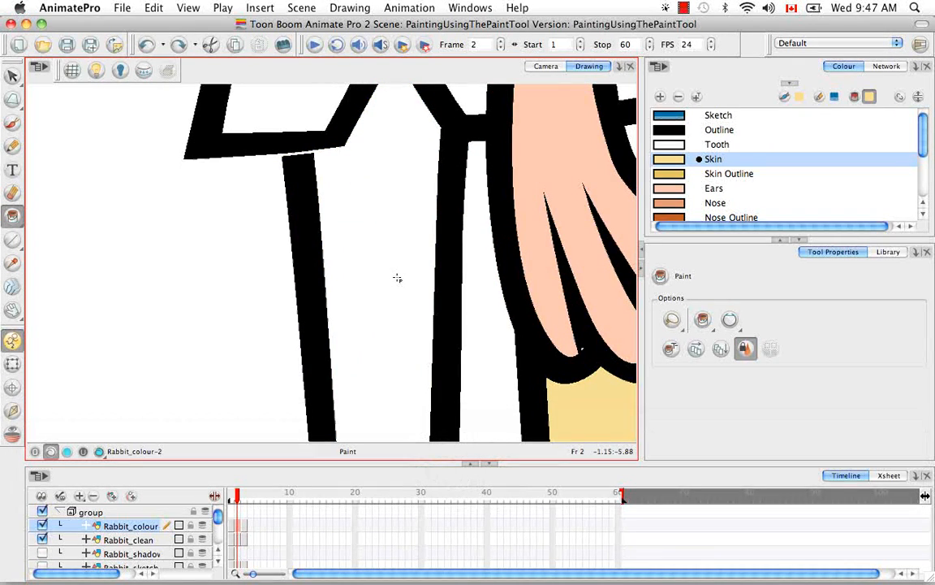
# Step: Choose Close Small Gap again and fill the left leg and foot with the Skin colour
pyautogui.press('super+equal')
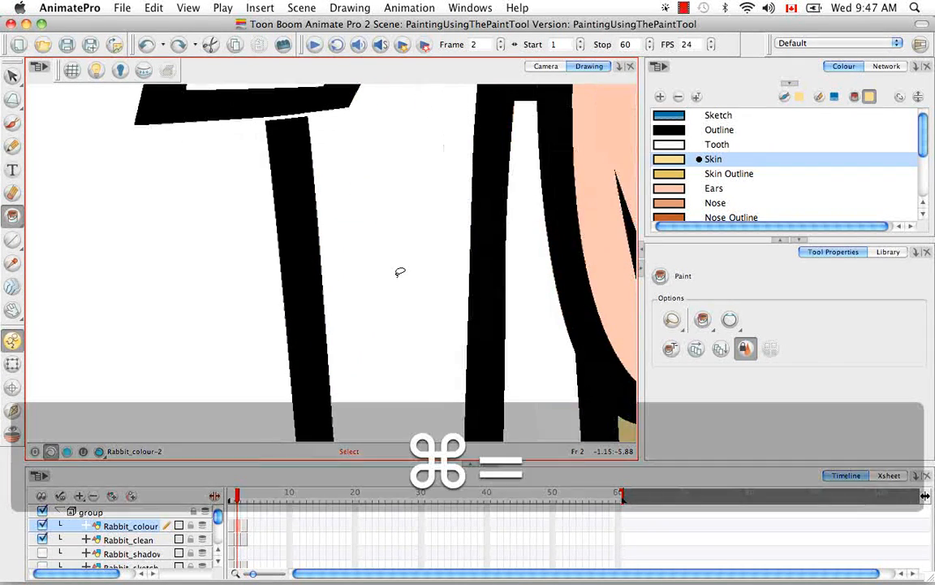
pyautogui.press('space')
pyautogui.moveTo(361, 210)
pyautogui.mouseDown()
pyautogui.moveTo(383, 305)
pyautogui.moveTo(371, 301)
pyautogui.mouseUp()
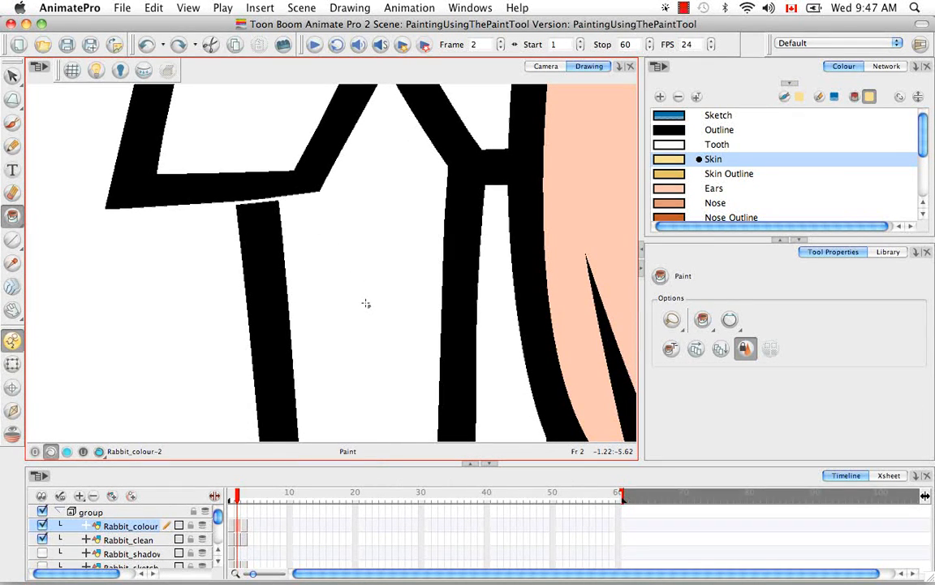
pyautogui.click(737, 322)
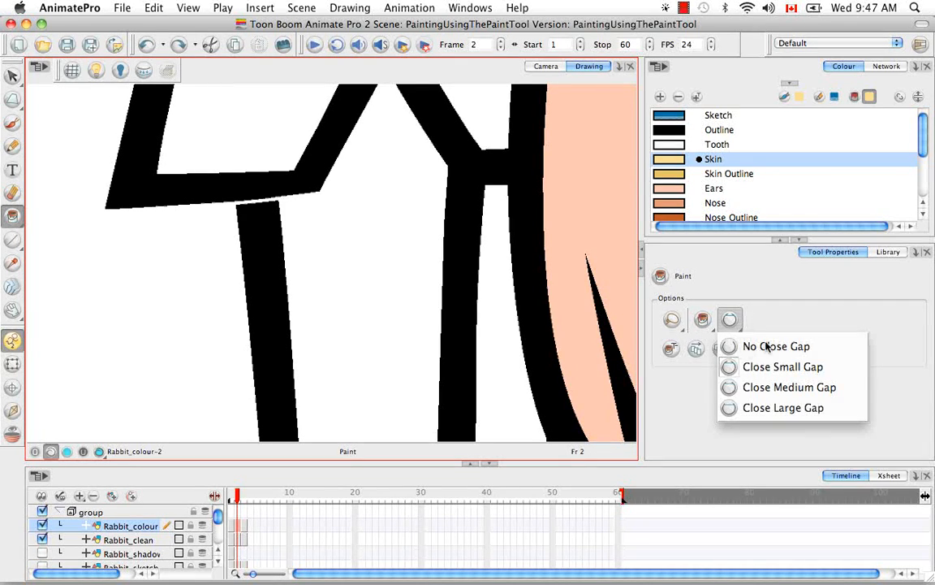
pyautogui.click(776, 365)
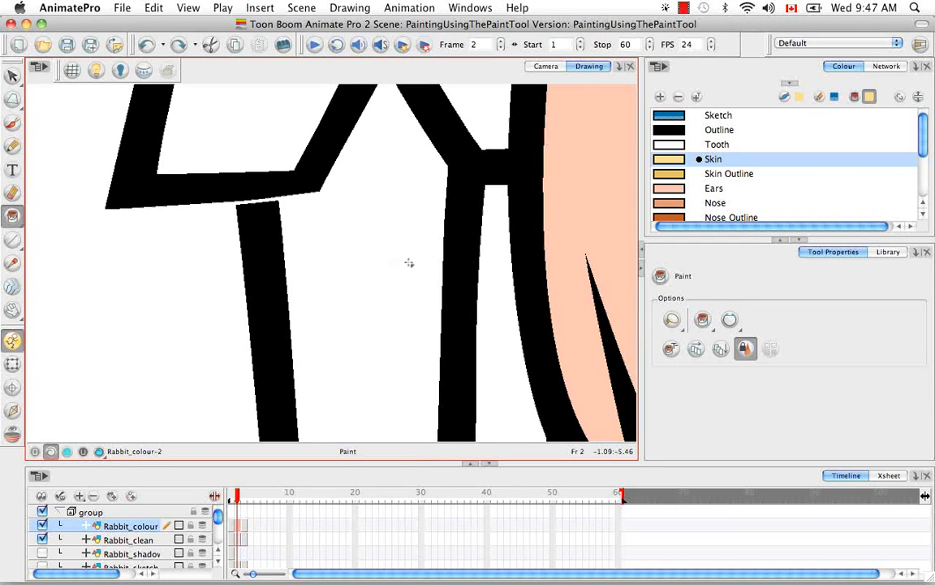
pyautogui.press('super+minus')
pyautogui.press('super+minus')
pyautogui.press('super+minus')
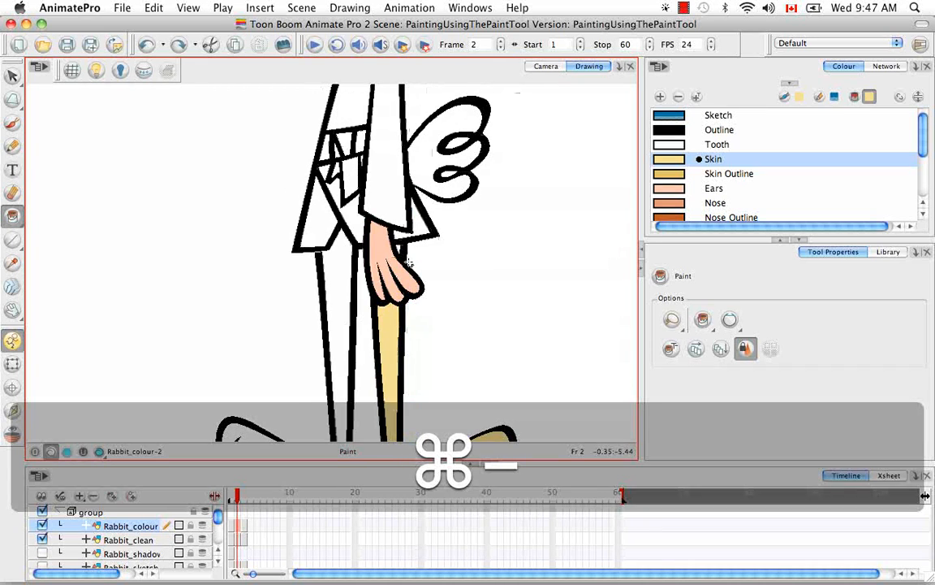
pyautogui.click(337, 292)
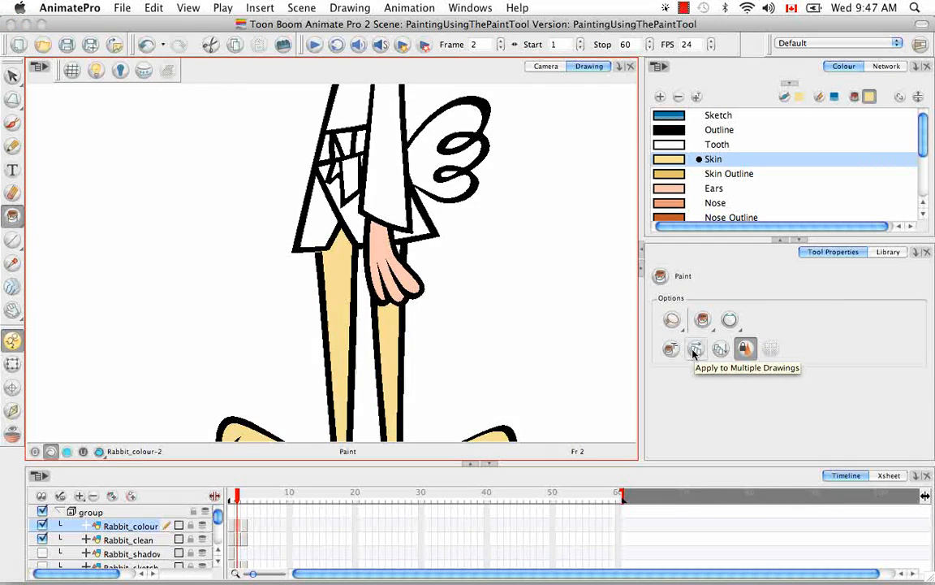
# Step: Switch to Unpaint mode and remove the paint from the rabbit's right leg and foot
pyautogui.press('space')
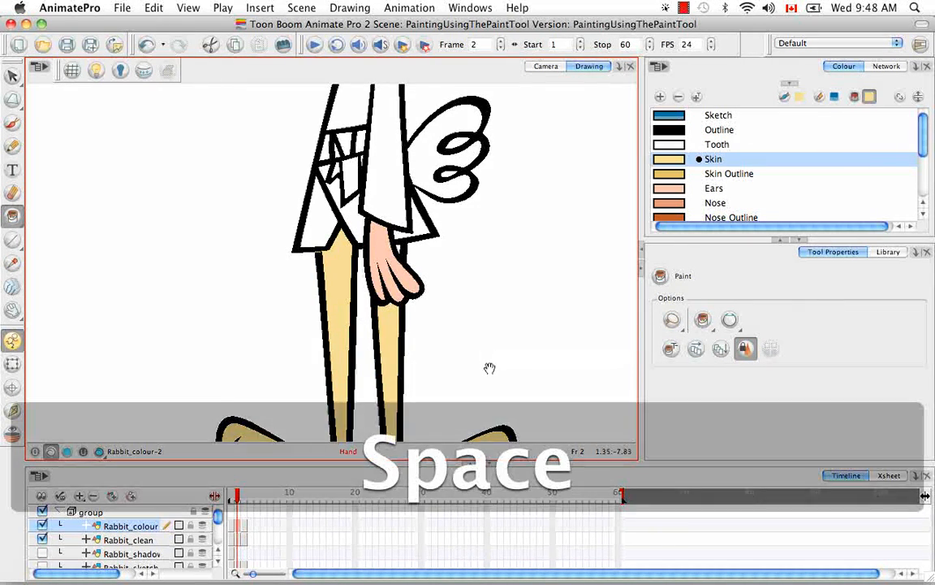
pyautogui.moveTo(487, 376); pyautogui.dragTo(456, 316)
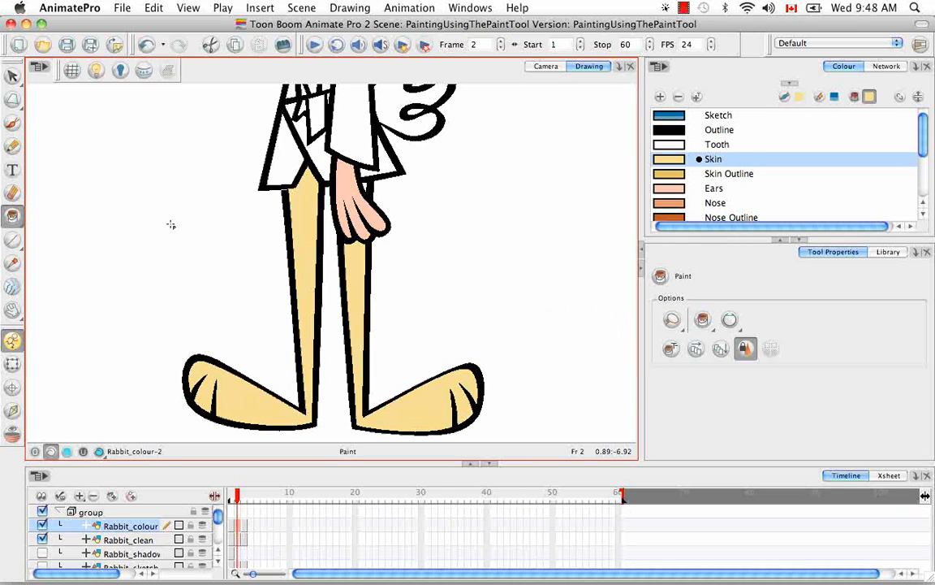
pyautogui.moveTo(17, 217); pyautogui.dragTo(69, 277)
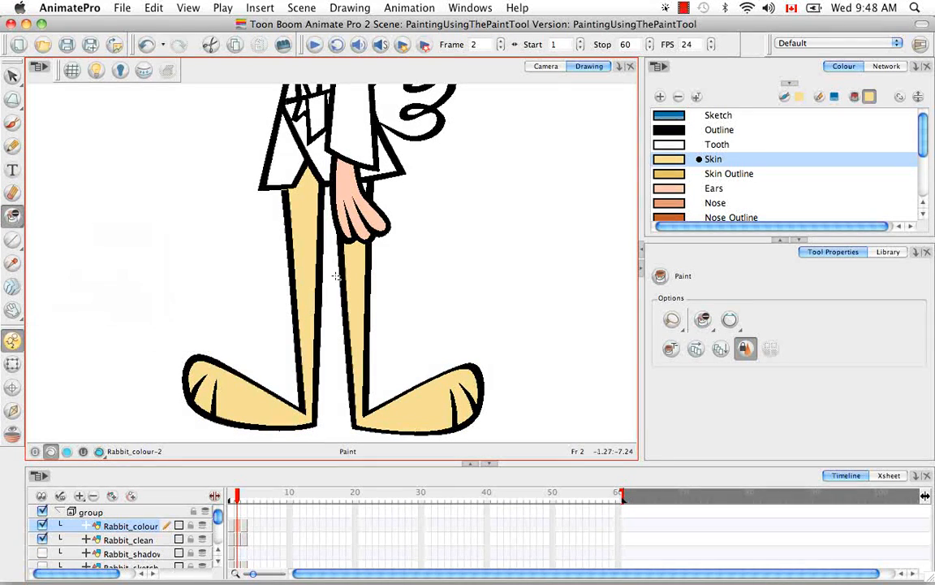
pyautogui.click(364, 300)
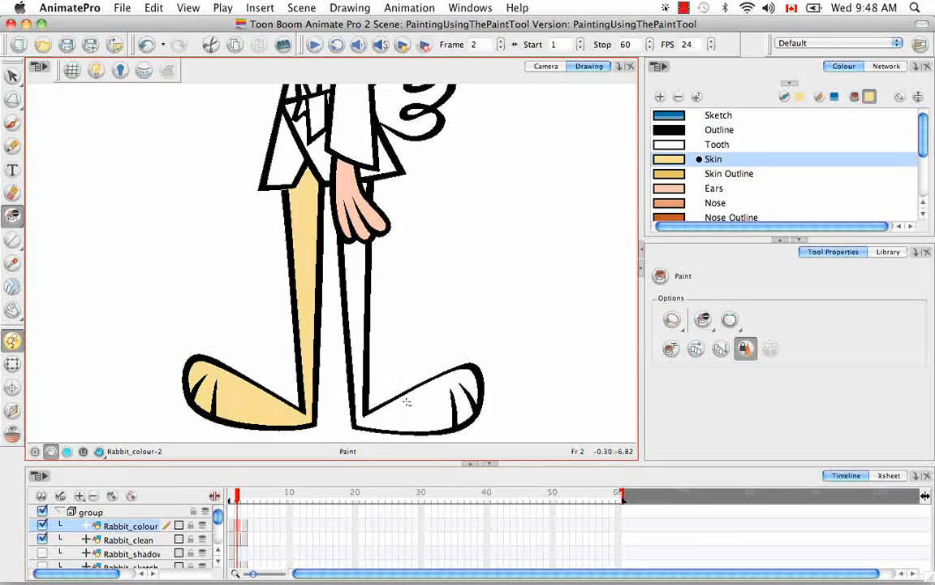
# Step: Turn on onion skinning and hide the Rabbit_clean layer
pyautogui.press('space')
pyautogui.moveTo(407, 397); pyautogui.dragTo(410, 371)
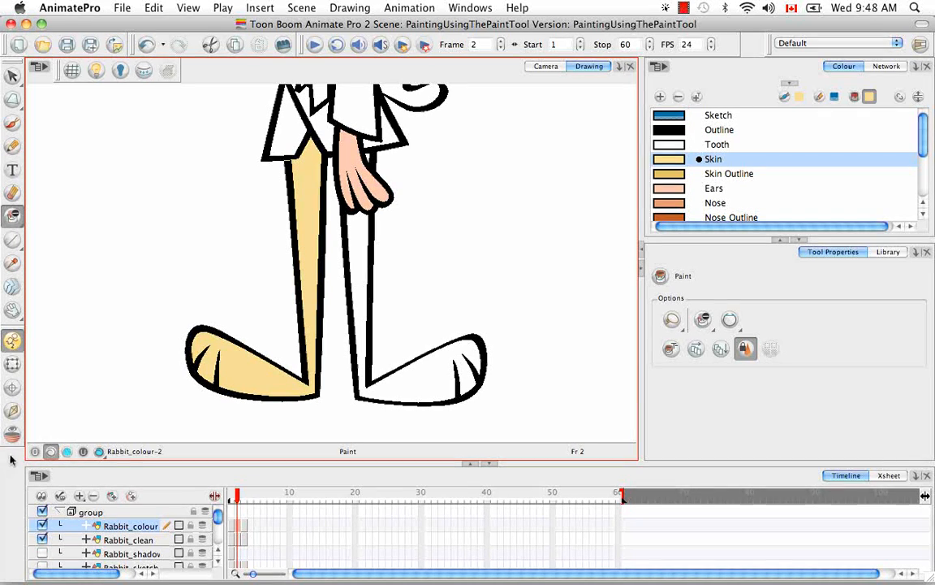
pyautogui.click(12, 436)
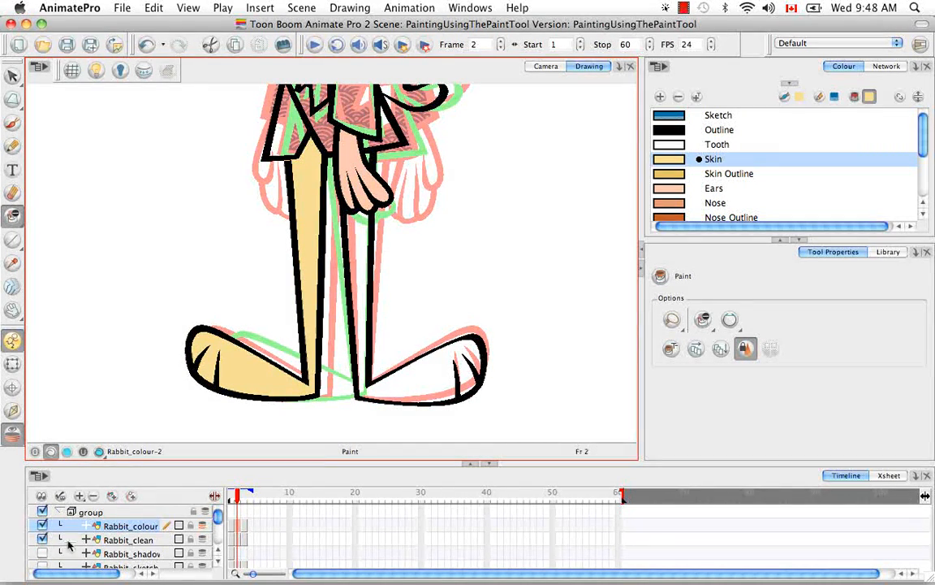
pyautogui.click(43, 540)
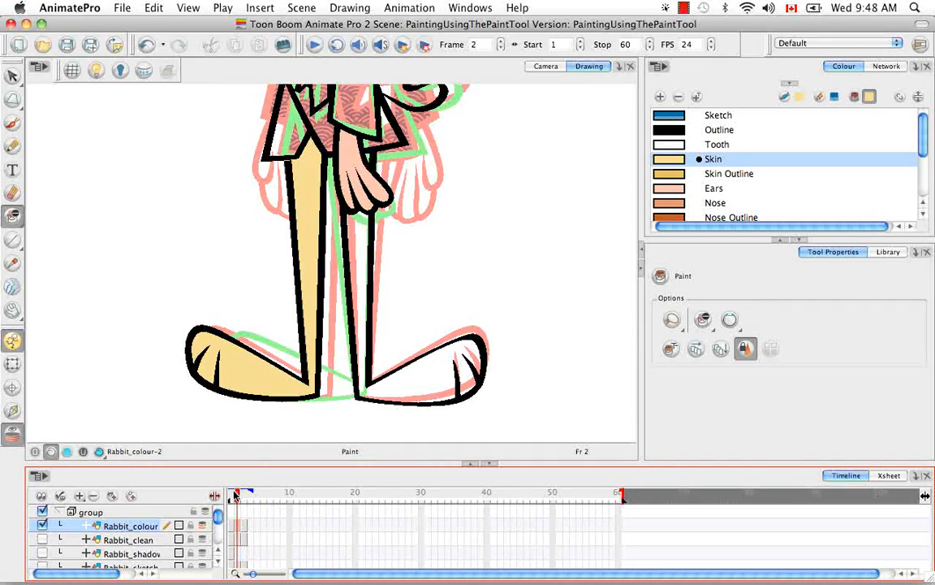
# Step: Examine the Rabbit_colour drawings on frames 1, 2 and 3 with onion skinning
pyautogui.click(234, 495)
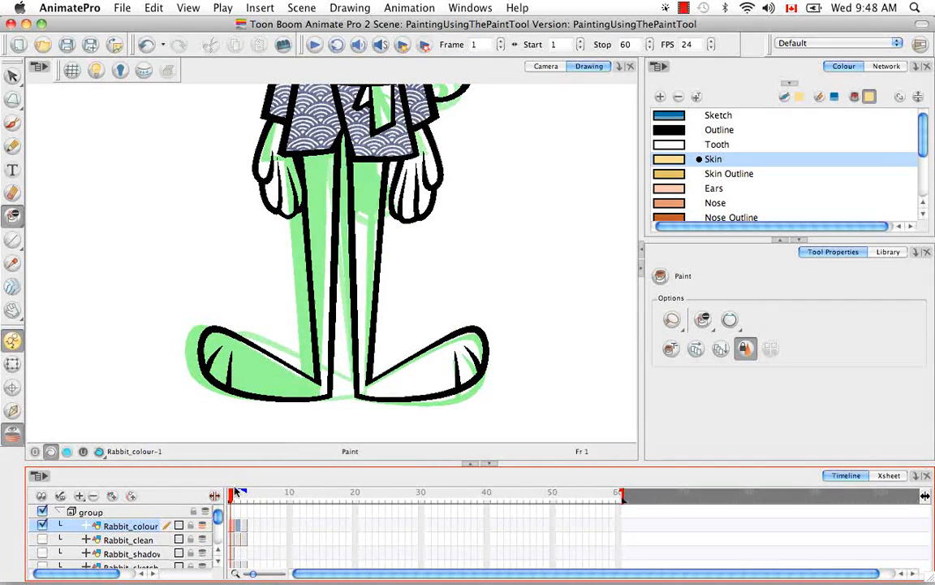
pyautogui.click(239, 500)
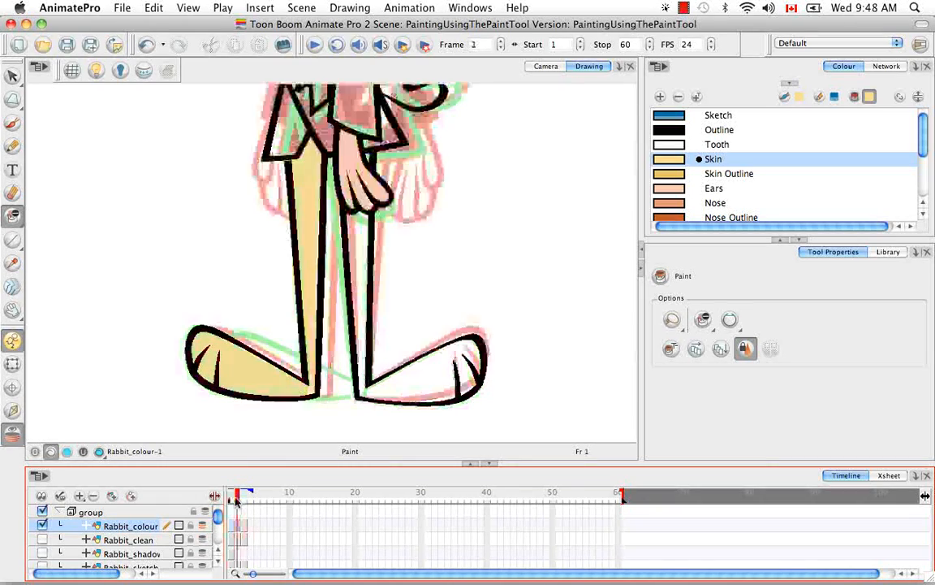
pyautogui.click(246, 501)
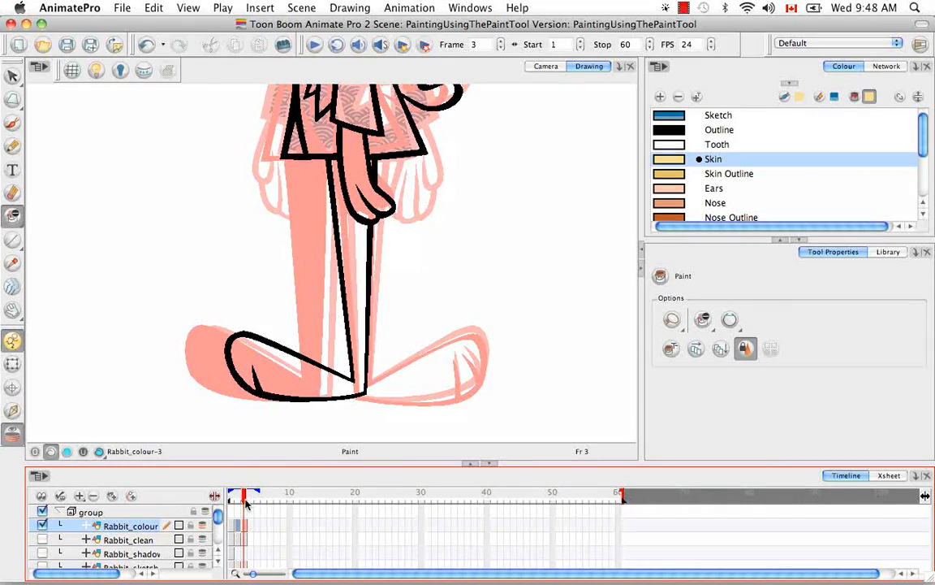
pyautogui.click(239, 503)
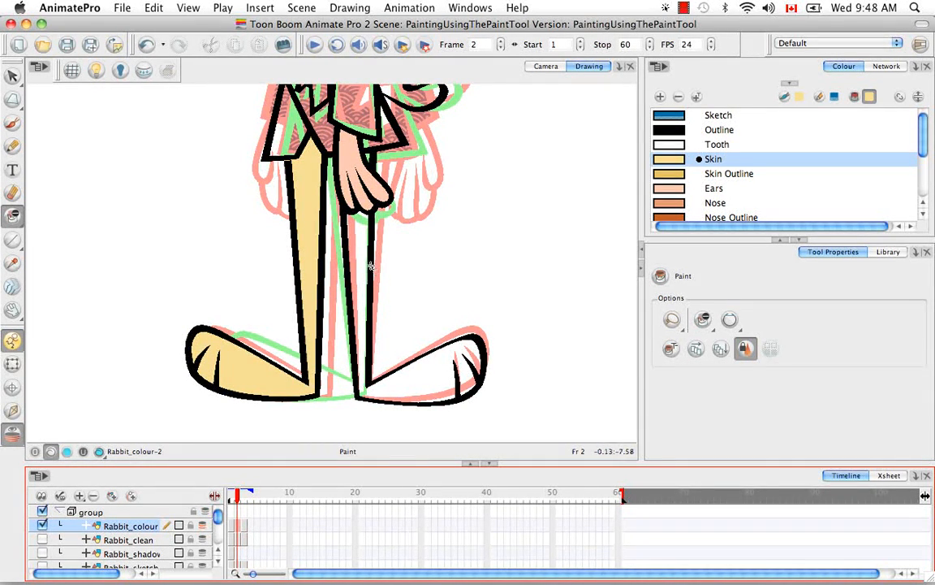
pyautogui.click(242, 497)
pyautogui.moveTo(242, 497); pyautogui.dragTo(231, 500)
# Step: Switch back to Paint mode and fill the rabbit's right leg and foot with Skin across the onion-skinned drawings, checking neighbouring frames
pyautogui.press('.')
pyautogui.click(696, 349)
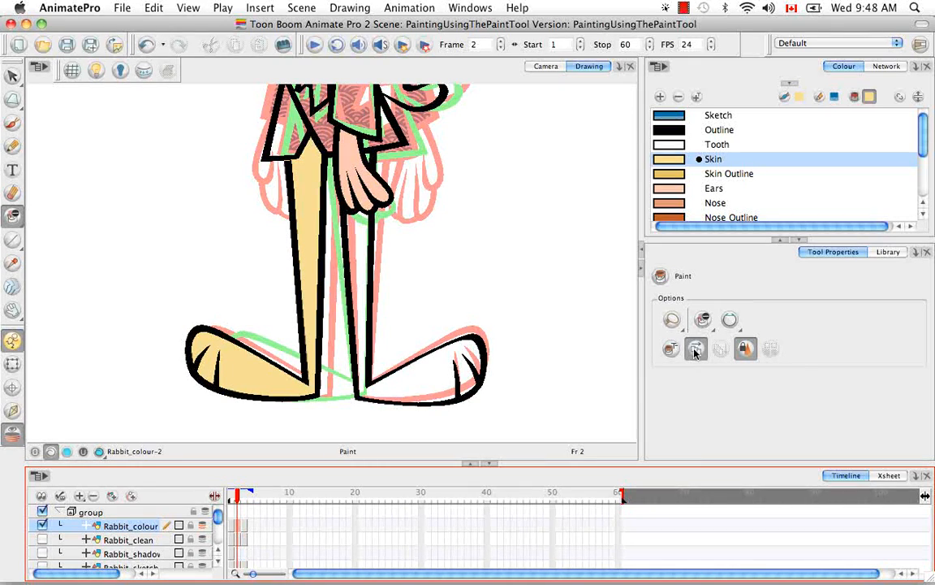
pyautogui.moveTo(14, 216); pyautogui.dragTo(51, 217)
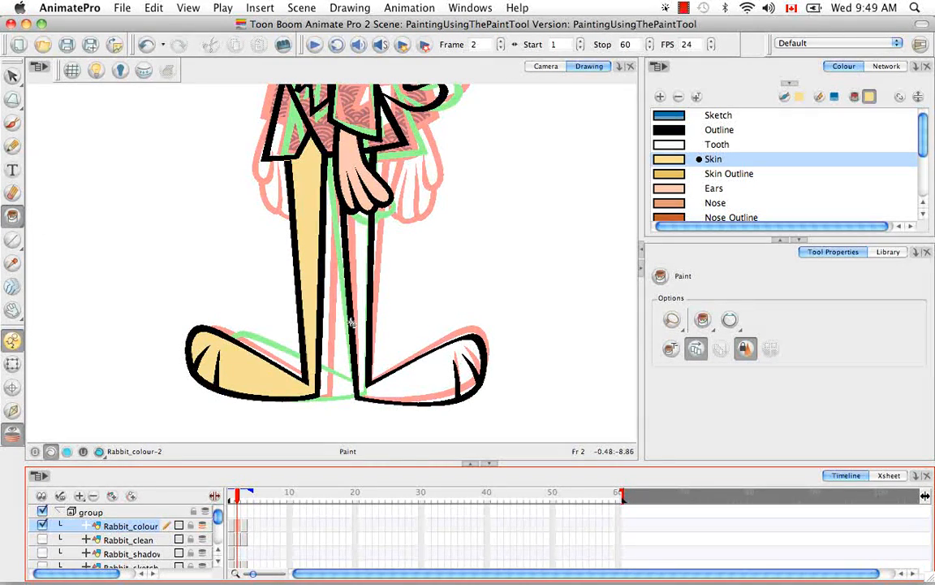
pyautogui.click(361, 280)
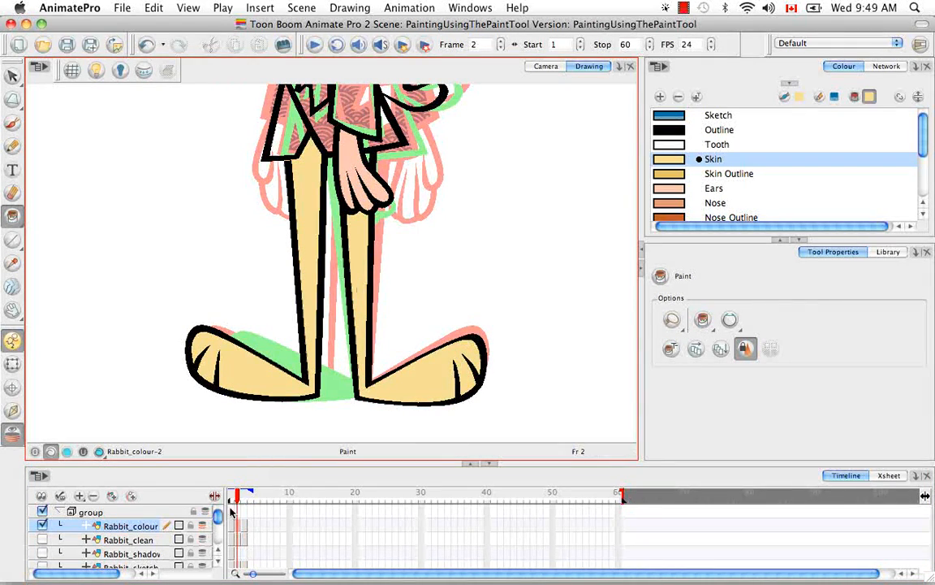
pyautogui.moveTo(238, 498); pyautogui.dragTo(237, 498)
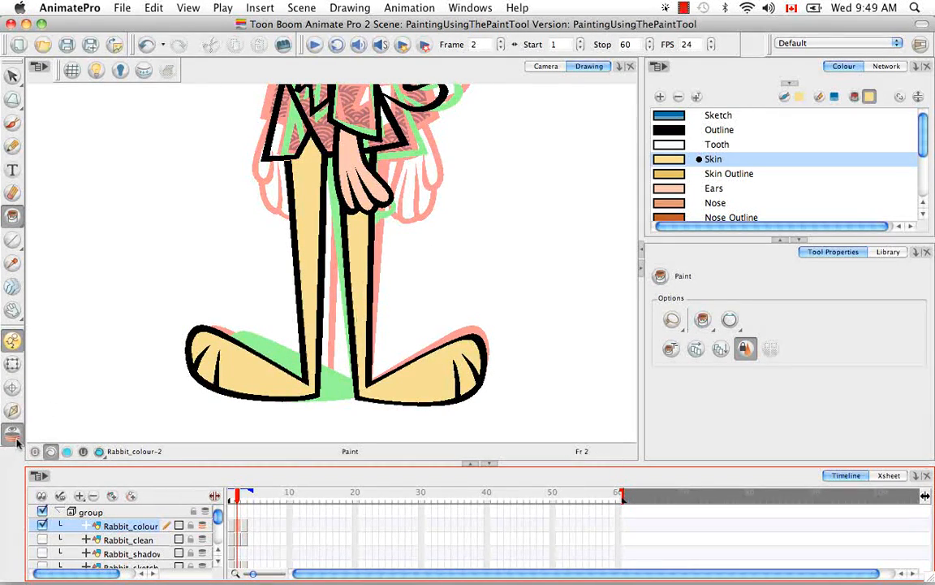
# Step: Undo the last multi-drawing fill and turn off onion skinning
pyautogui.press('super+z')
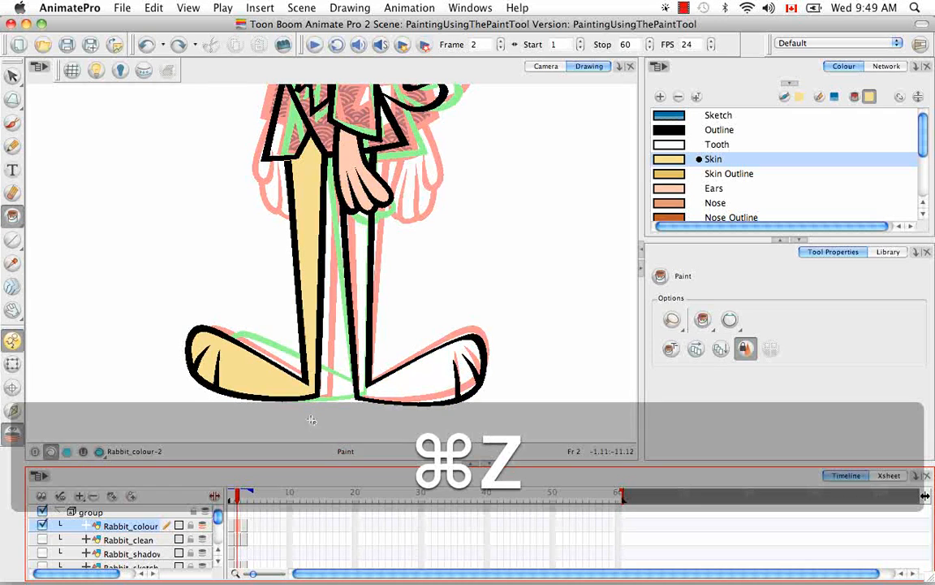
pyautogui.click(12, 436)
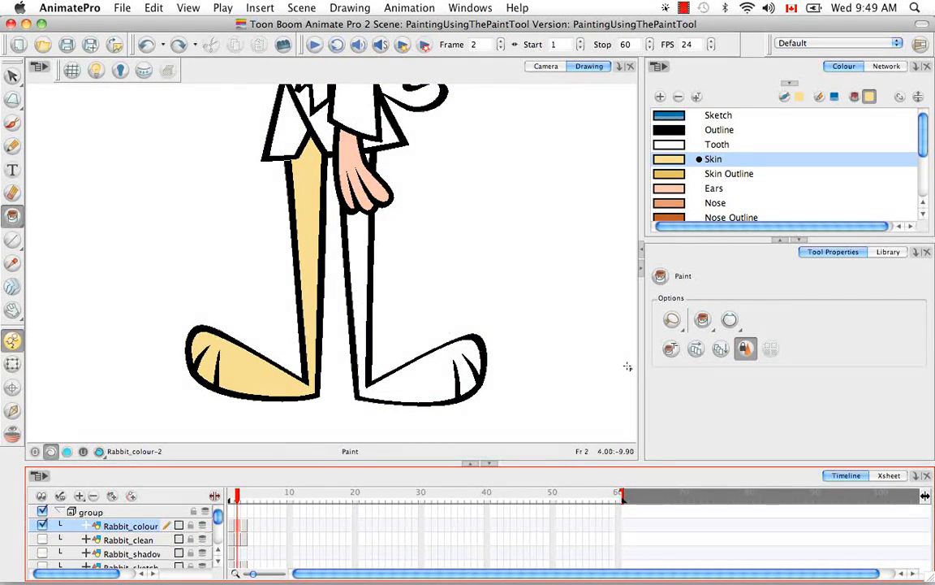
# Step: Fill the rabbit's right leg and foot with Skin on all Rabbit_colour drawings at once and check the frames
pyautogui.click(695, 349)
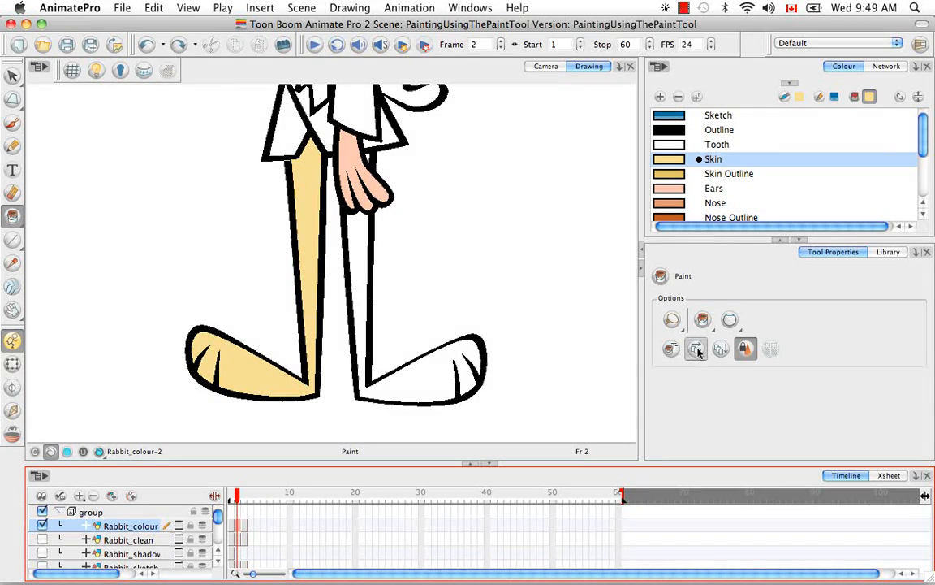
pyautogui.click(354, 313)
pyautogui.moveTo(238, 498); pyautogui.dragTo(238, 497)
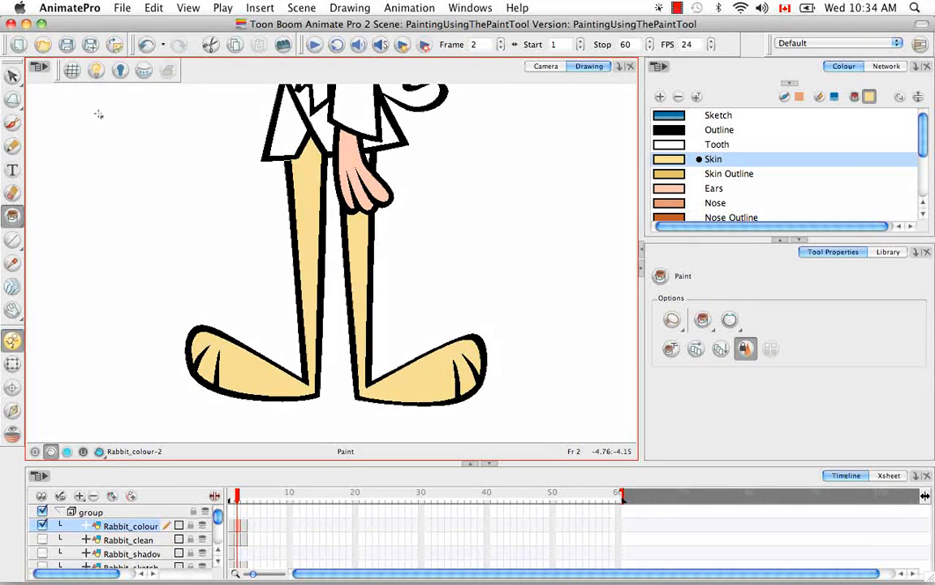
# Step: Open the preferences and examine the Camera settings
pyautogui.click(83, 12)
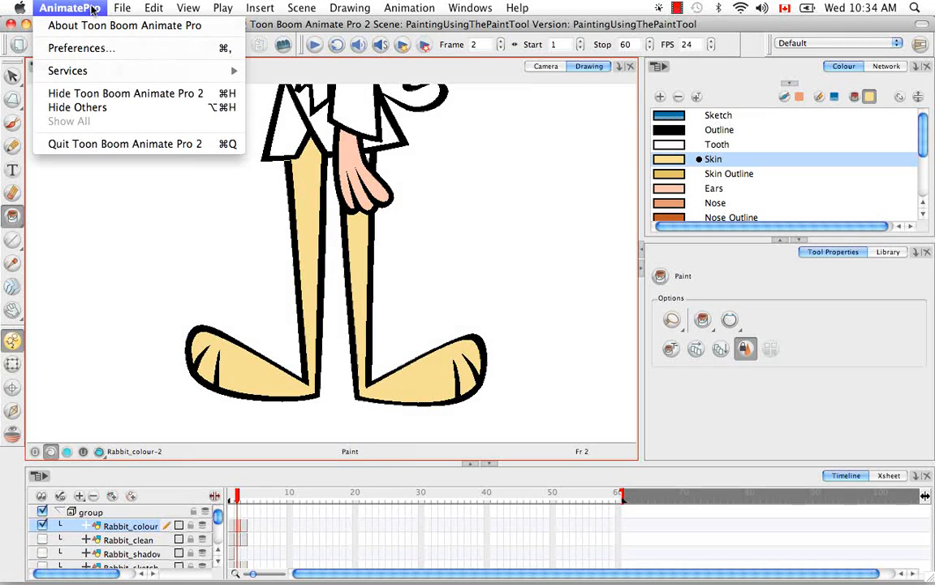
pyautogui.click(127, 51)
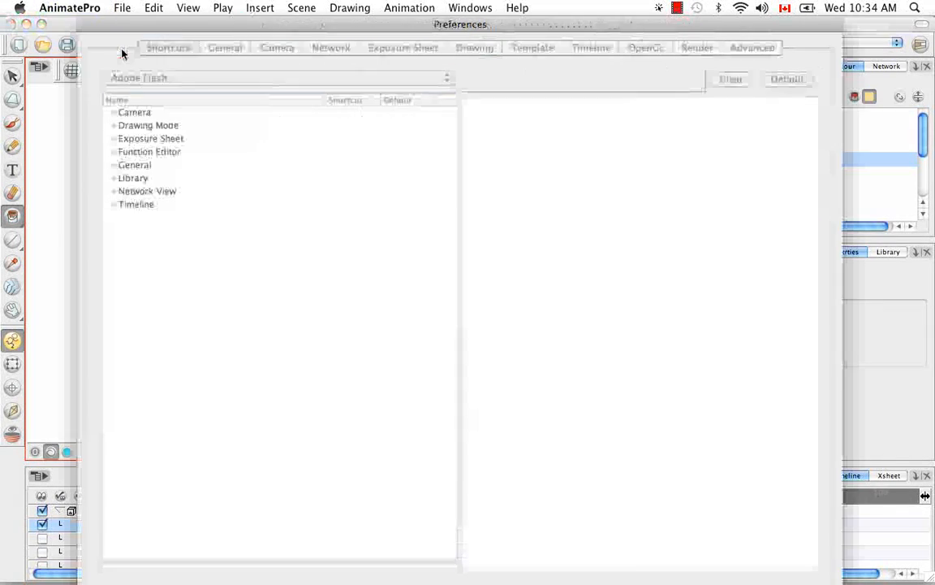
pyautogui.click(274, 47)
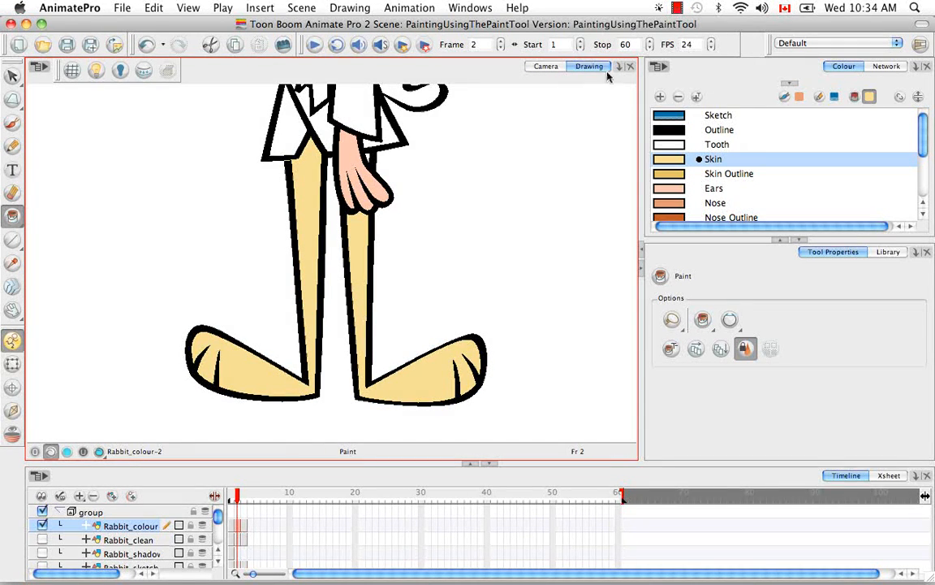
# Step: Switch to the Camera view of the rabbit's torso and show the Rabbit_clean layer
pyautogui.click(548, 68)
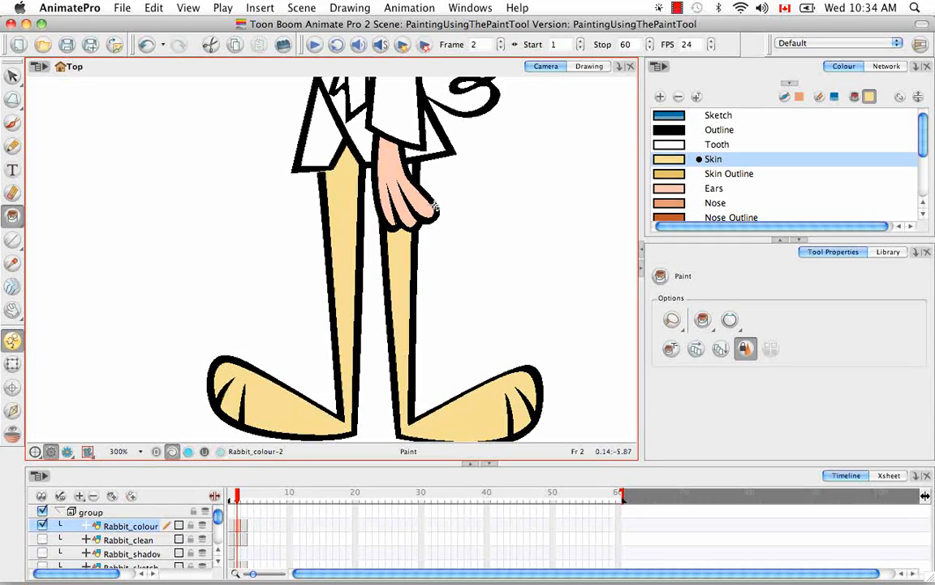
pyautogui.press('space')
pyautogui.moveTo(439, 202); pyautogui.dragTo(414, 426)
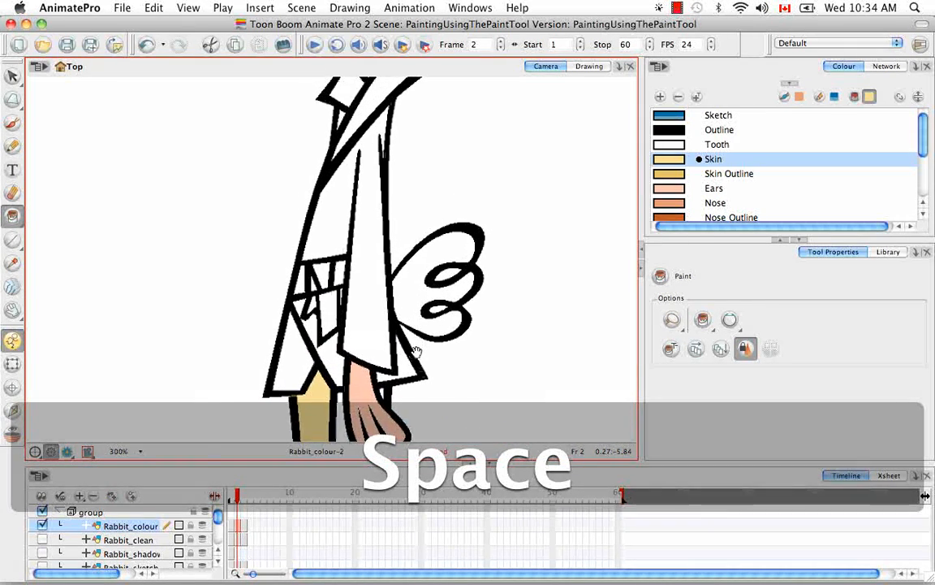
pyautogui.click(43, 539)
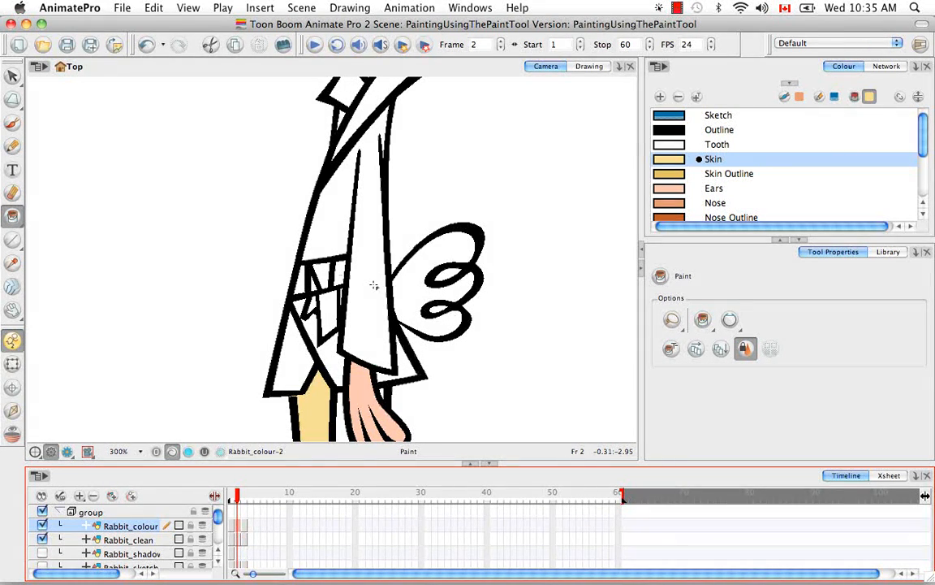
# Step: Try filling the rabbit's jacket sleeve with the Gi colour using Apply to Visible Drawings, and undo the fill
pyautogui.click(927, 166)
pyautogui.click(677, 158)
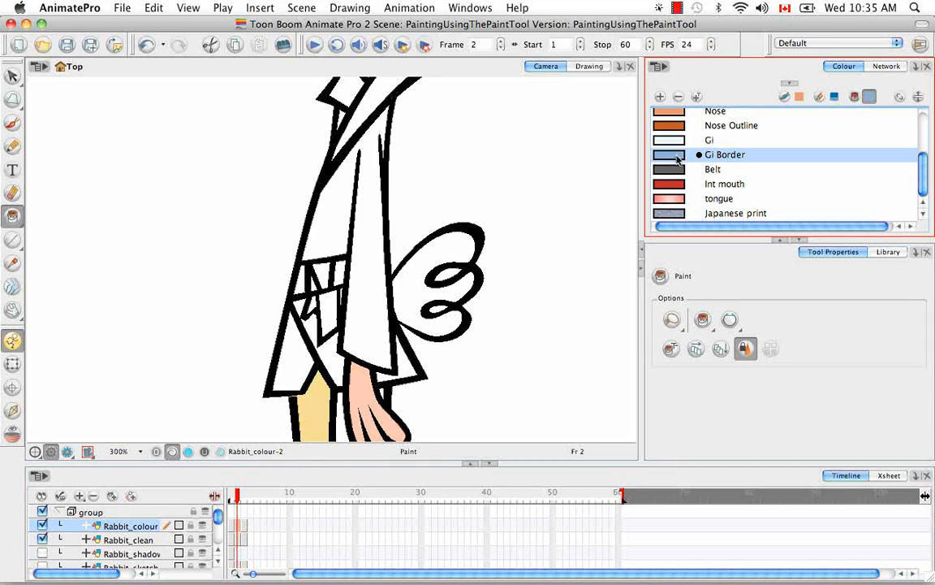
pyautogui.click(673, 141)
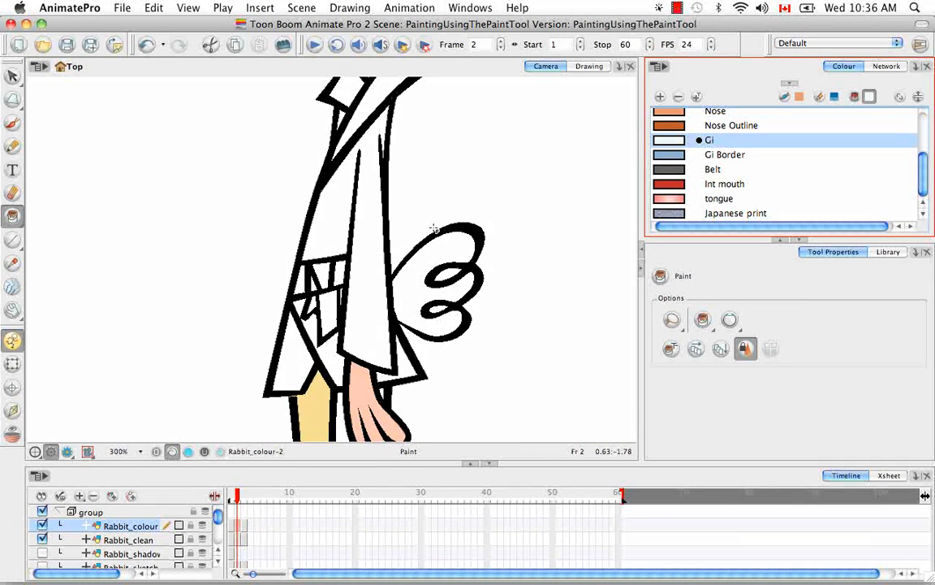
pyautogui.click(694, 380)
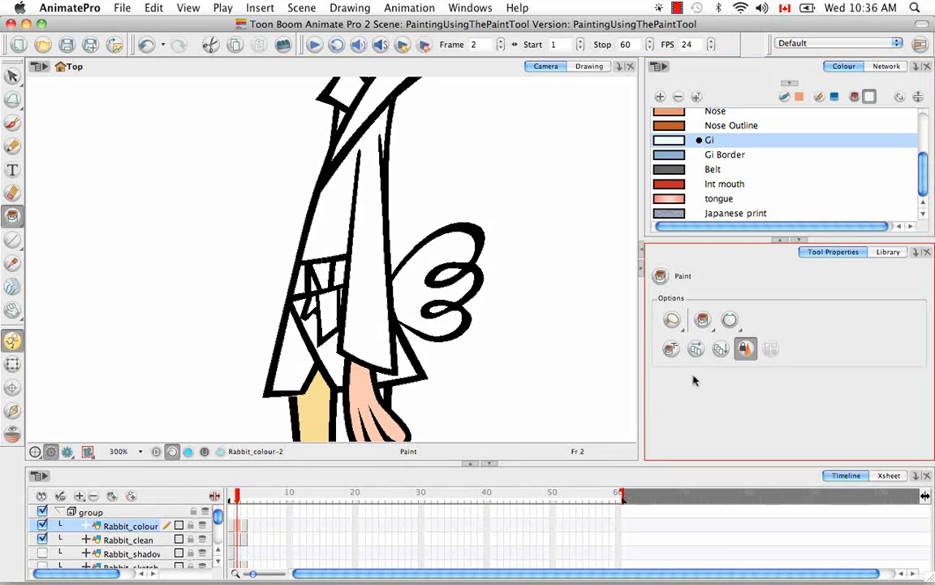
pyautogui.click(721, 349)
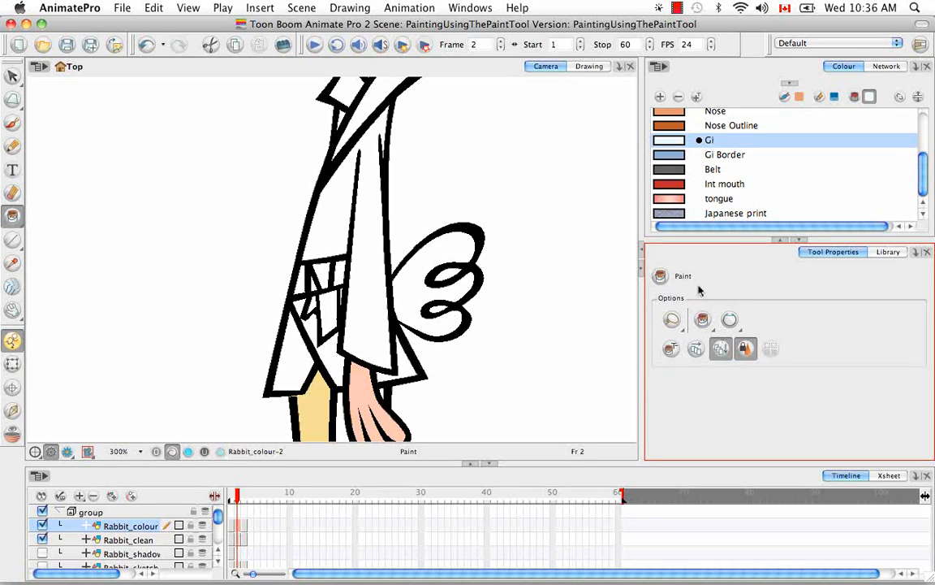
pyautogui.click(370, 268)
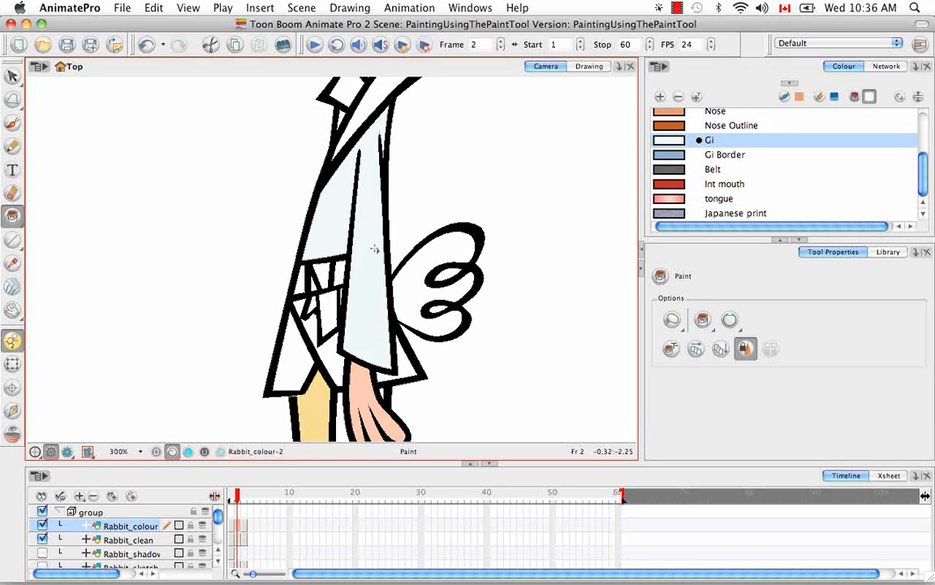
pyautogui.press('super+z')
# Step: Fill the jacket sleeve with Gi Border on the current drawing and compare the Rabbit_clean and Rabbit_colour drawings in the Drawing view
pyautogui.click(671, 162)
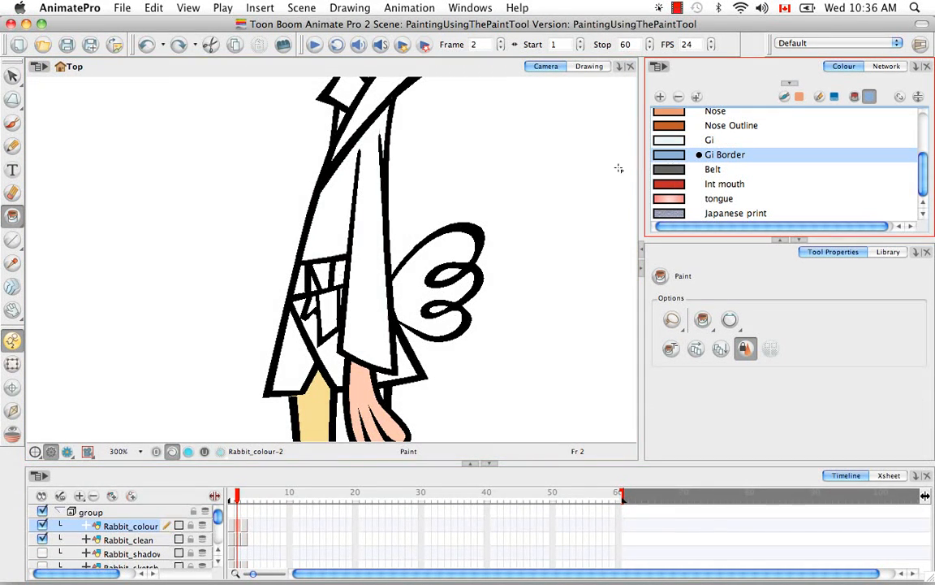
pyautogui.click(367, 241)
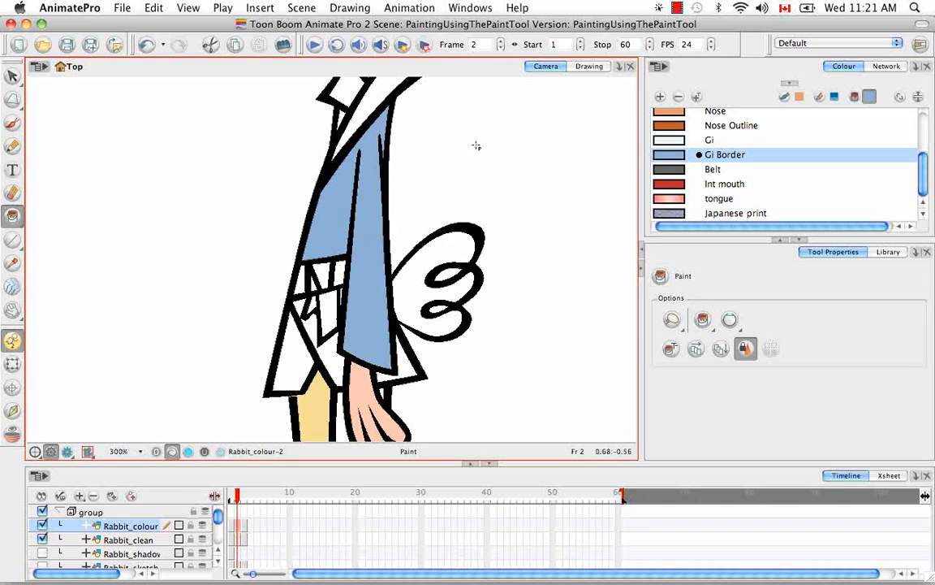
pyautogui.click(585, 68)
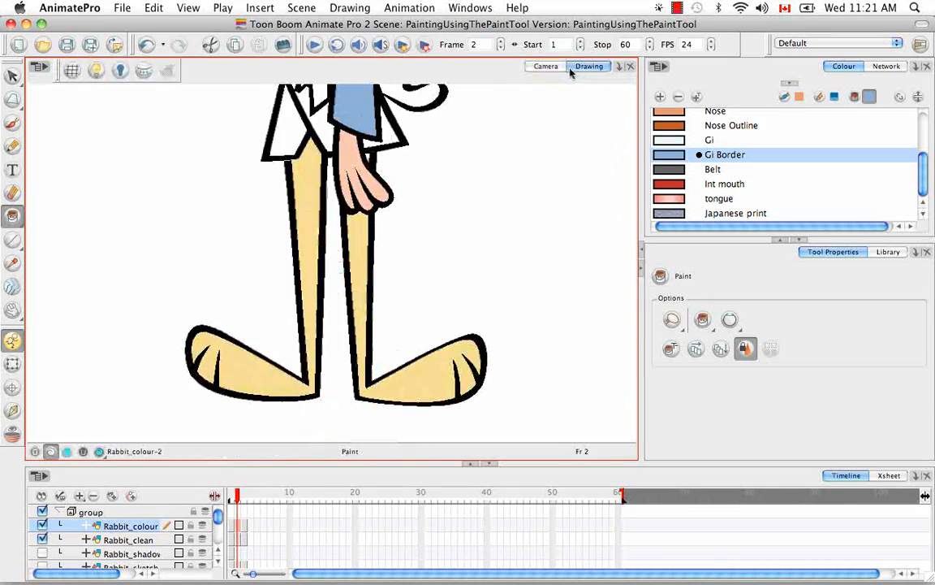
pyautogui.click(238, 541)
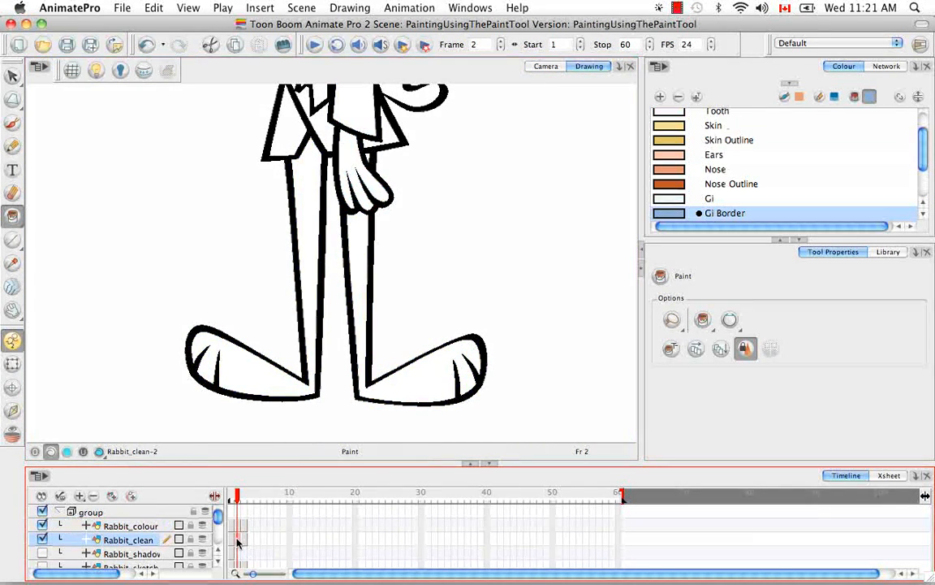
pyautogui.click(239, 526)
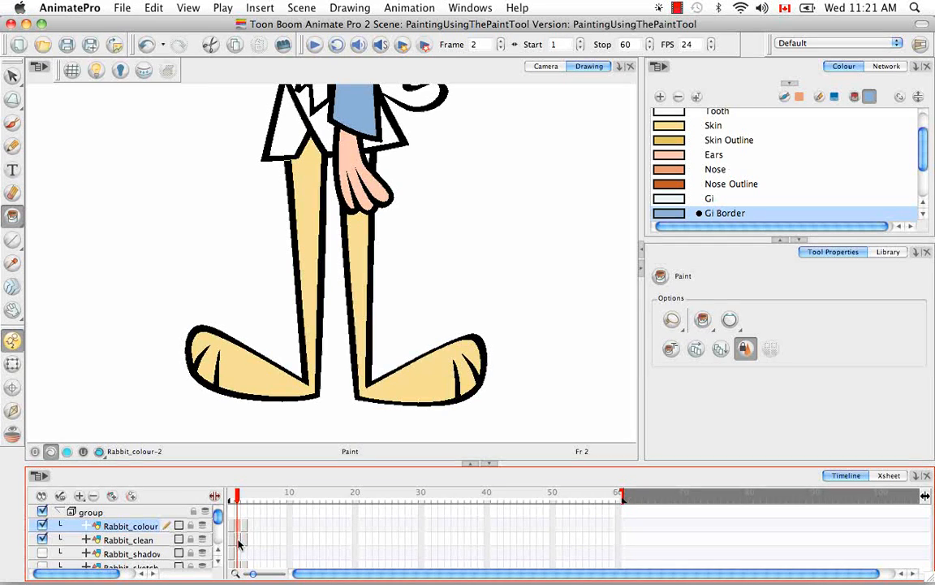
pyautogui.click(238, 540)
pyautogui.click(237, 526)
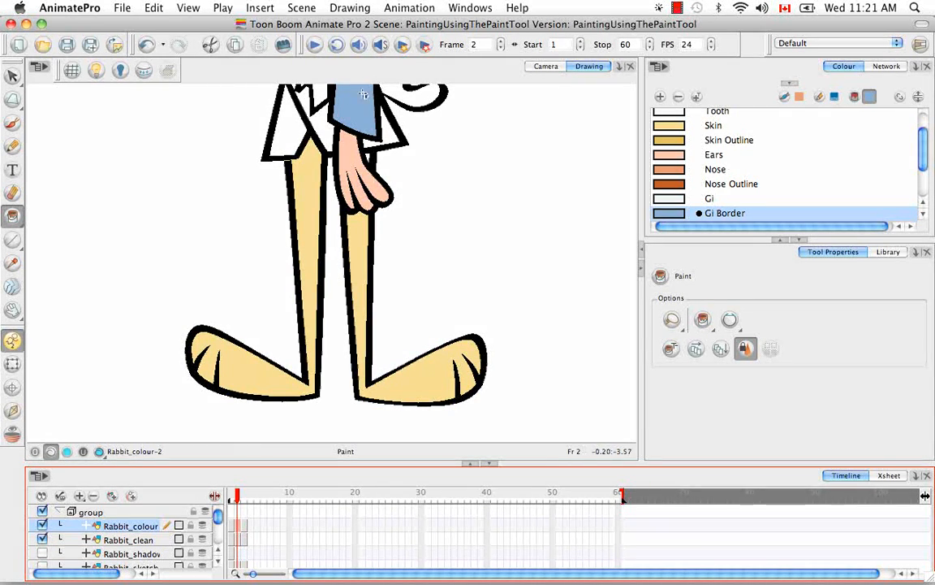
pyautogui.click(550, 67)
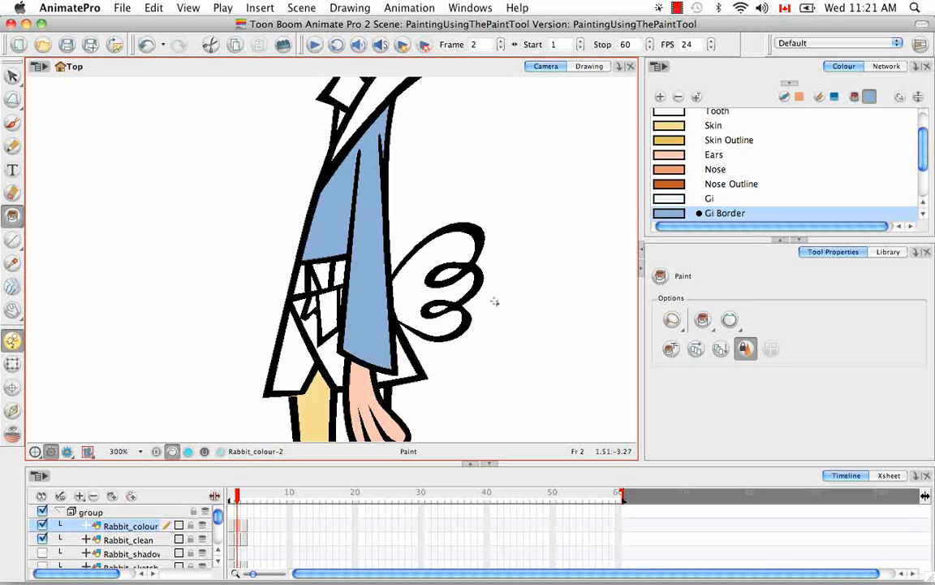
# Step: Undo the last sleeve fill and refill the sleeve with Gi Border using Apply to Visible Drawings
pyautogui.press('super+z')
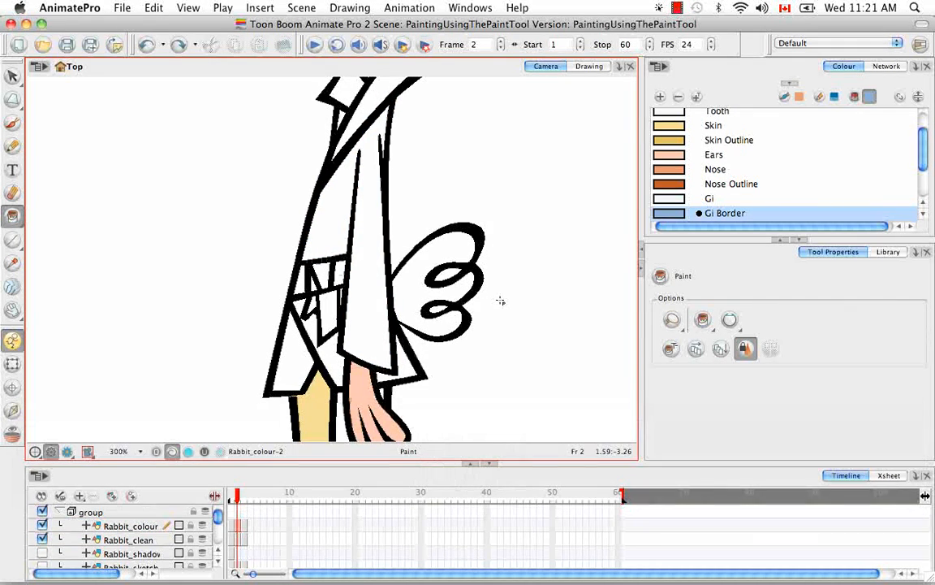
pyautogui.click(720, 349)
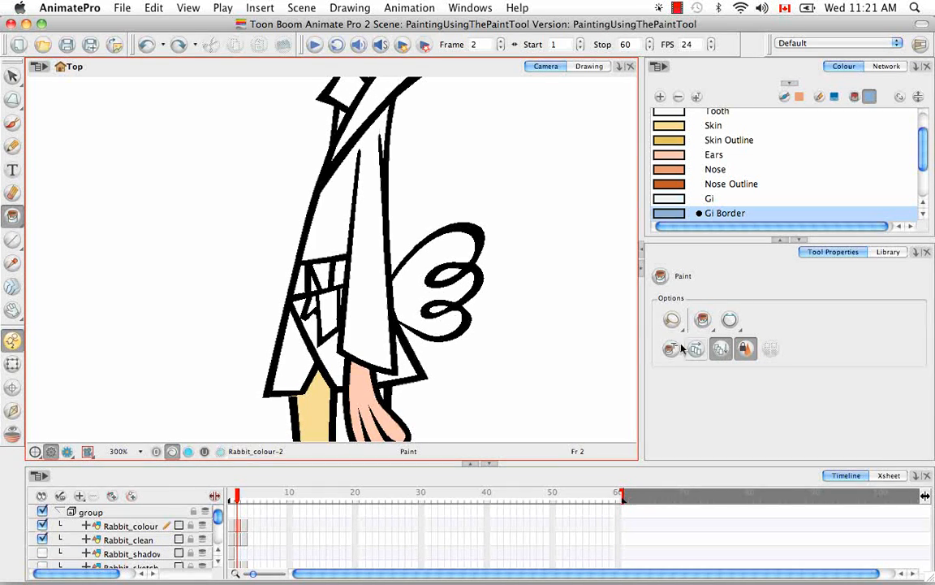
pyautogui.click(370, 261)
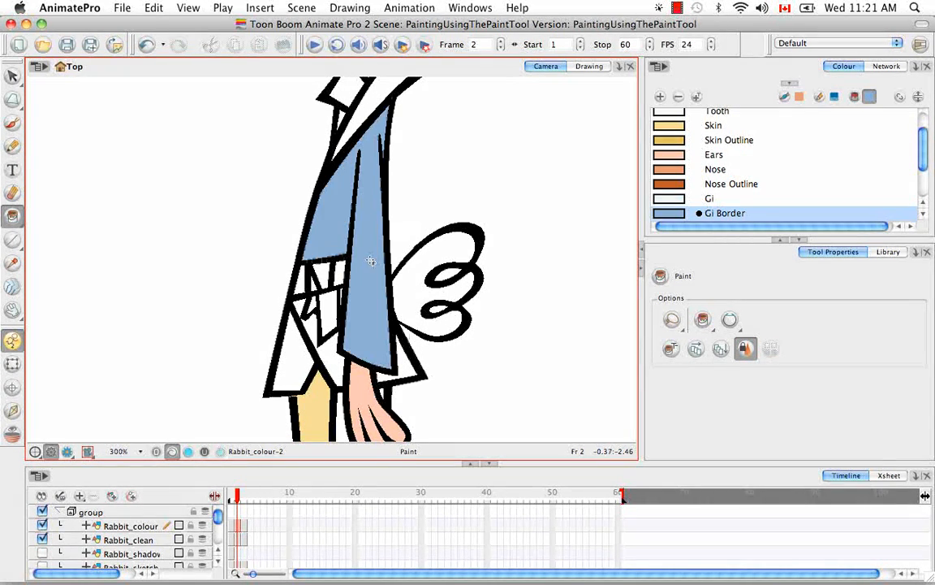
# Step: Compare the sleeve paint on the Rabbit_clean and Rabbit_colour drawings at frame 2 in the Drawing view
pyautogui.click(588, 67)
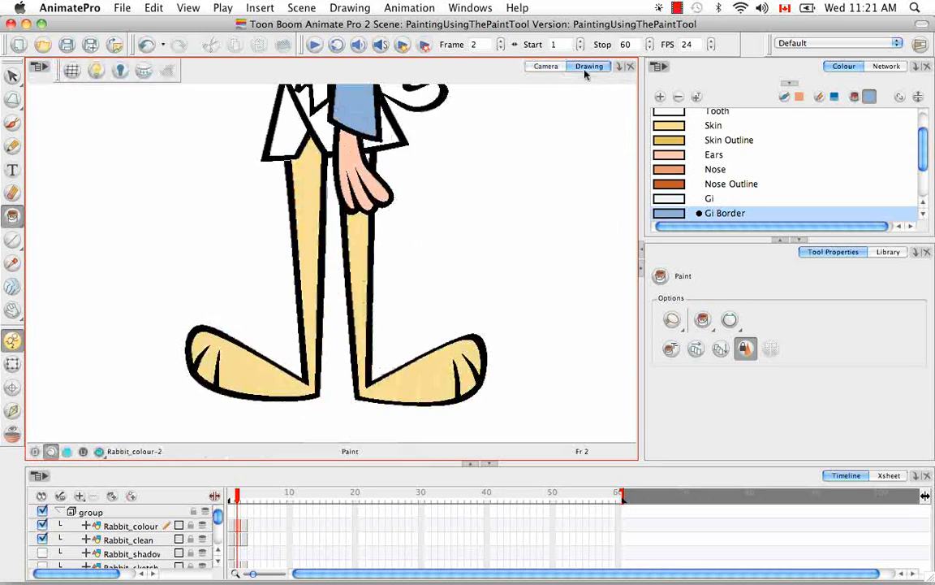
pyautogui.click(237, 540)
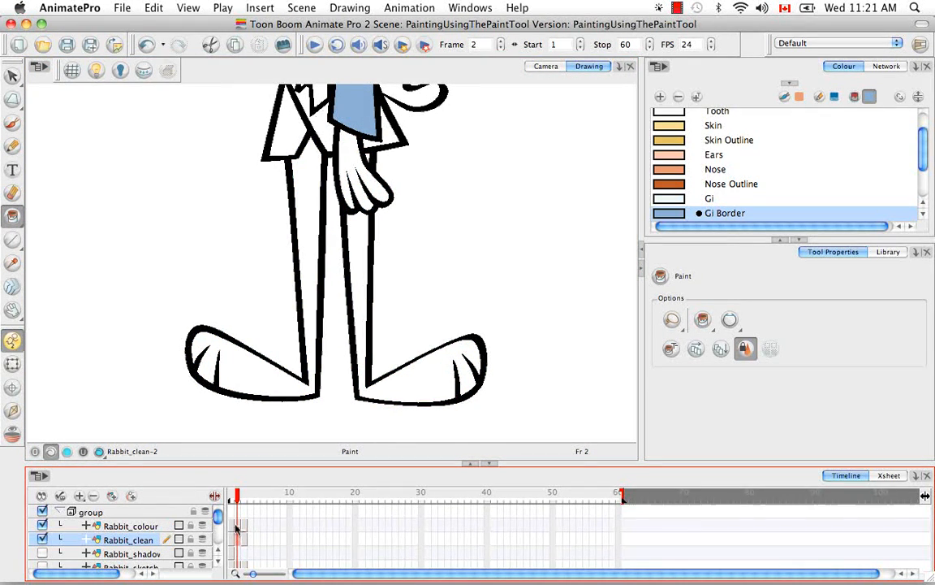
pyautogui.click(239, 527)
pyautogui.click(240, 540)
pyautogui.click(238, 526)
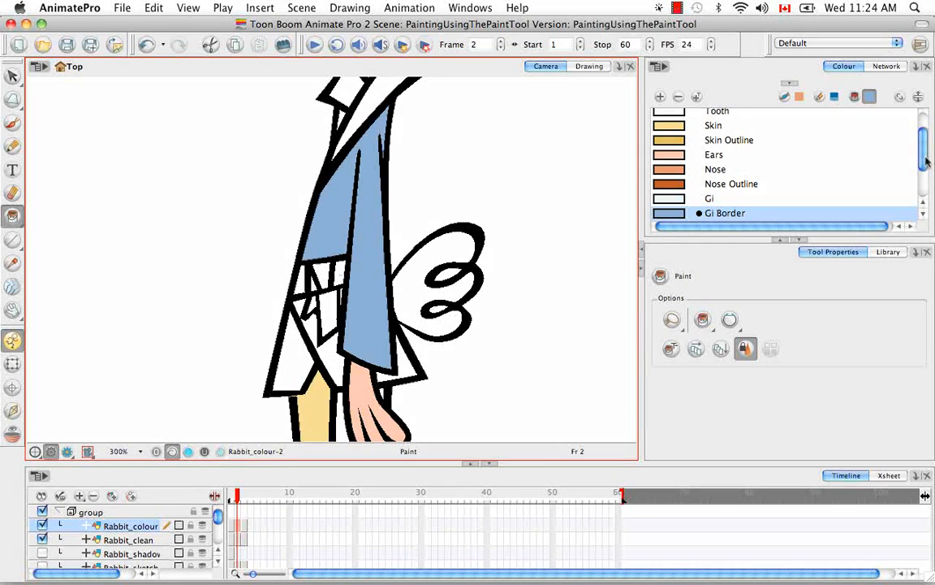
# Step: Protect the Outline colour in the rabbit's palette
pyautogui.scroll(2, 836, 145)
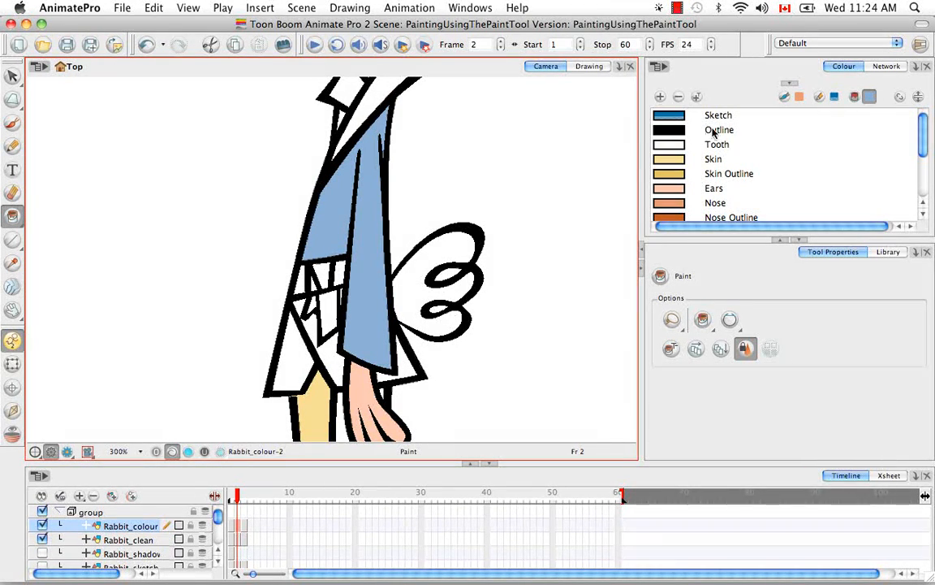
pyautogui.click(687, 130)
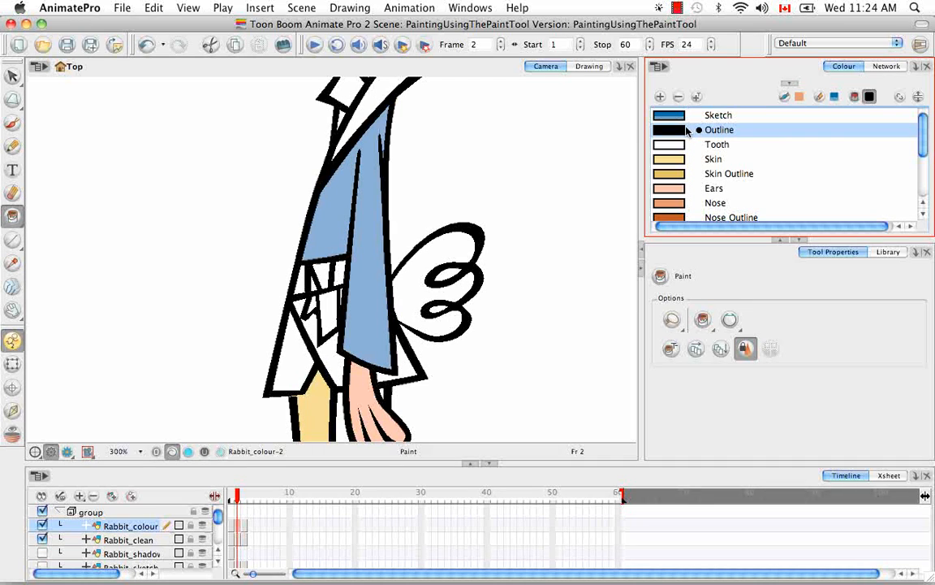
pyautogui.click(664, 68)
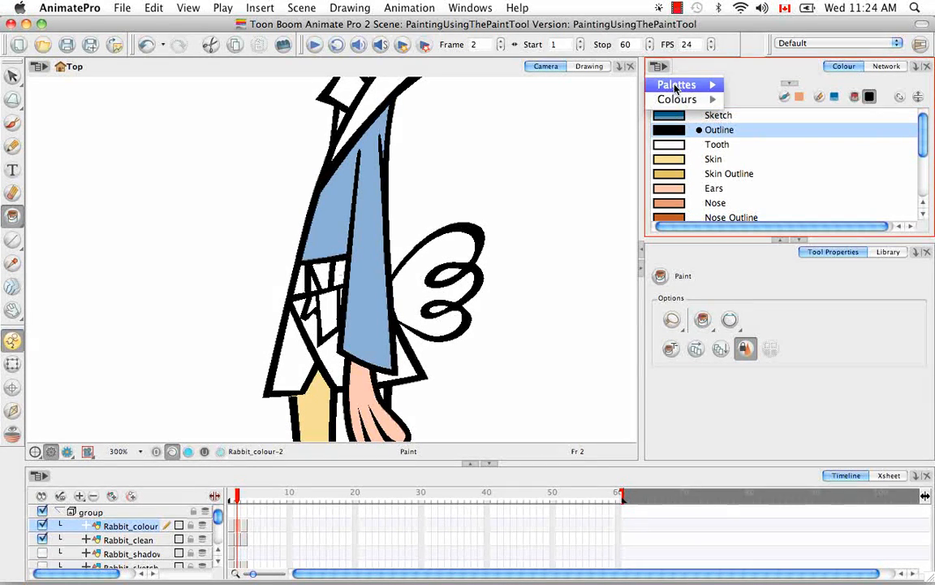
pyautogui.moveTo(690, 99)
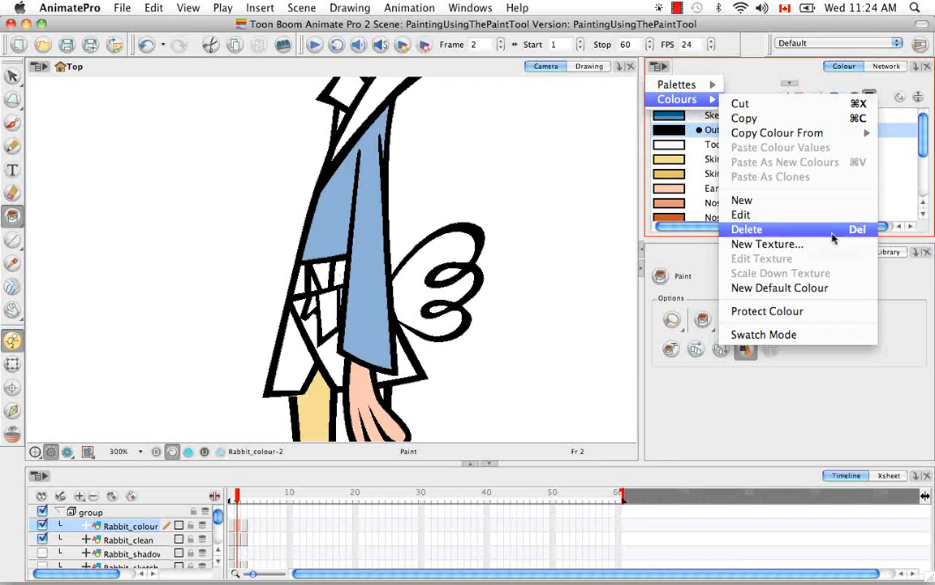
pyautogui.click(839, 313)
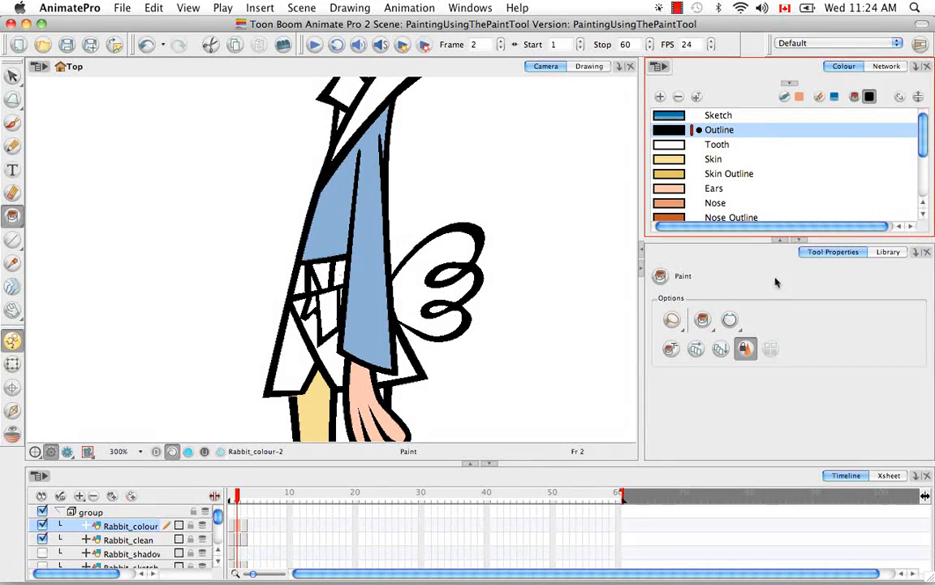
# Step: Repaint the rabbit's jacket and sleeve with Skin Outline using the Paint tool's Repaint mode while respecting the protected colour
pyautogui.click(704, 321)
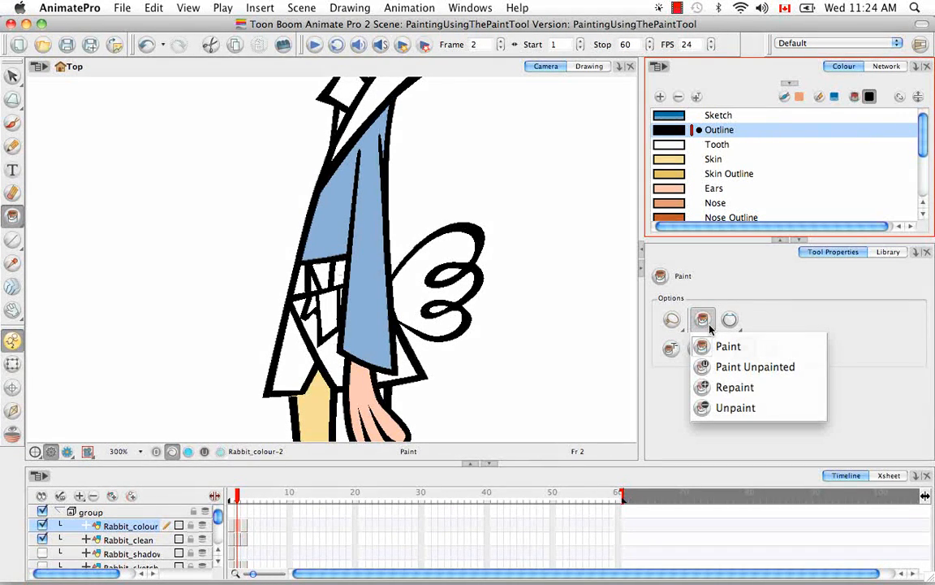
pyautogui.click(735, 387)
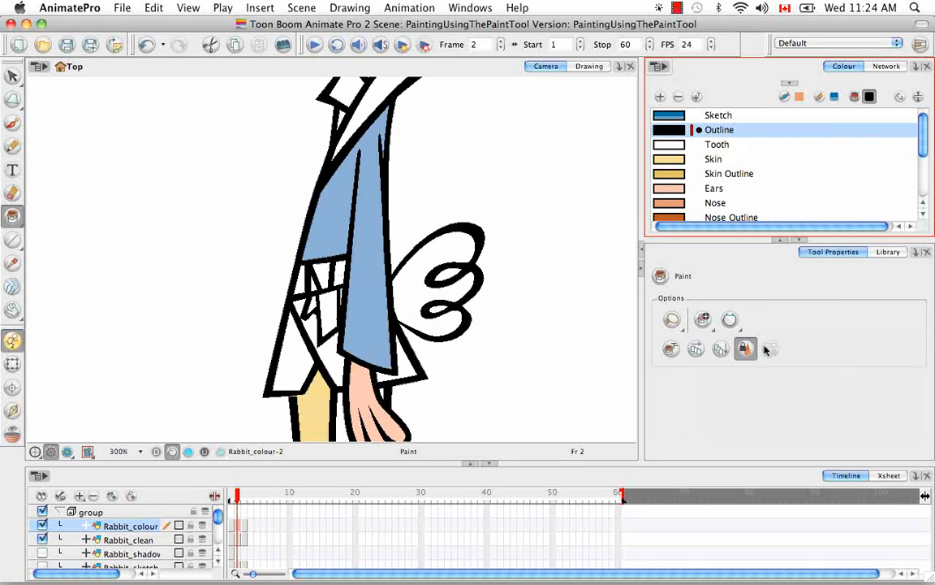
pyautogui.click(671, 175)
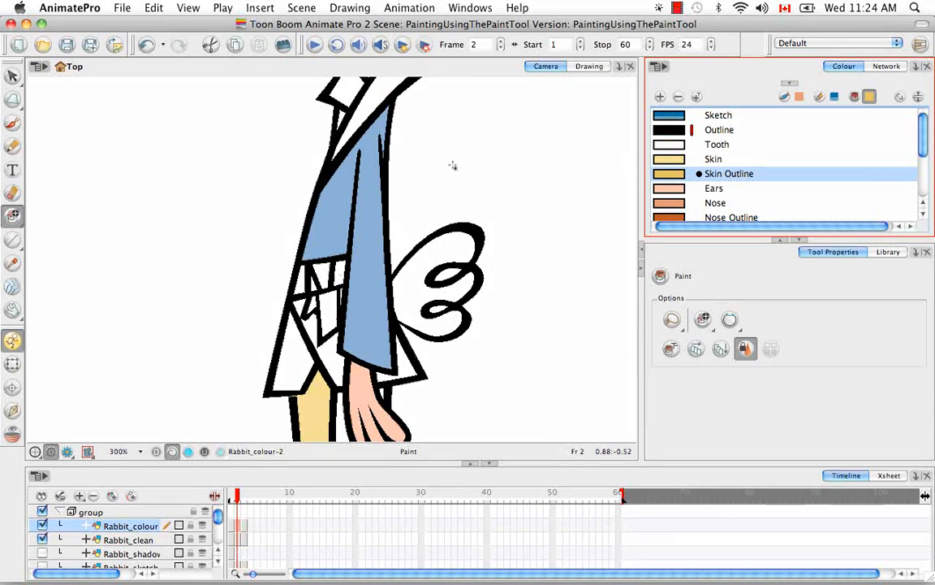
pyautogui.moveTo(451, 162); pyautogui.dragTo(240, 285)
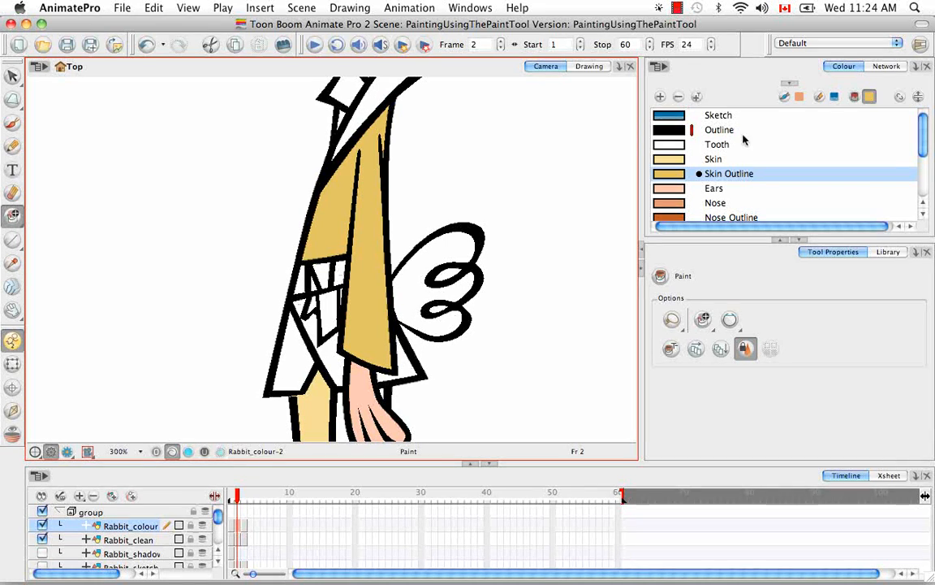
# Step: Undo the jacket repaint, try it again with Skin Outline without respecting the protected colour, and undo it
pyautogui.press('super+z')
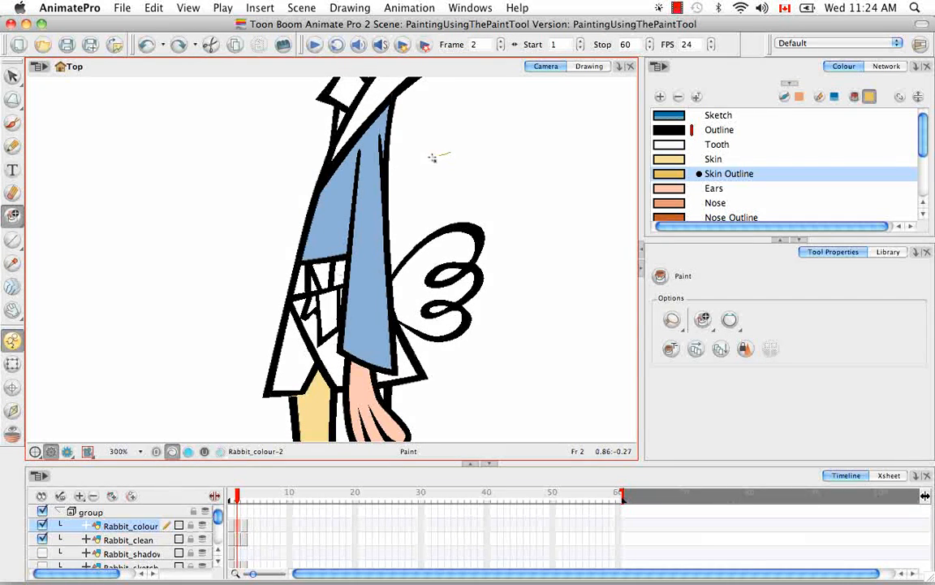
pyautogui.moveTo(443, 155); pyautogui.dragTo(284, 242)
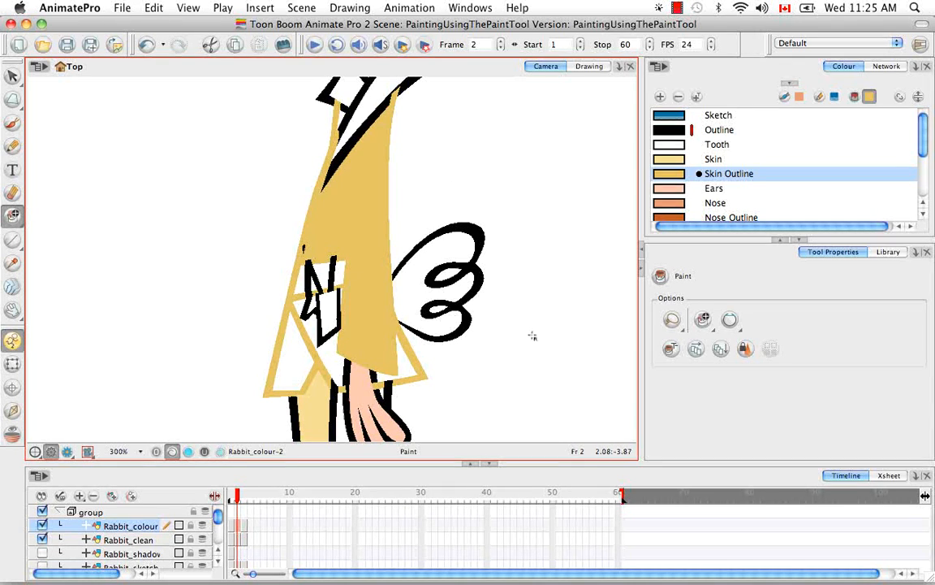
pyautogui.press('super+z')
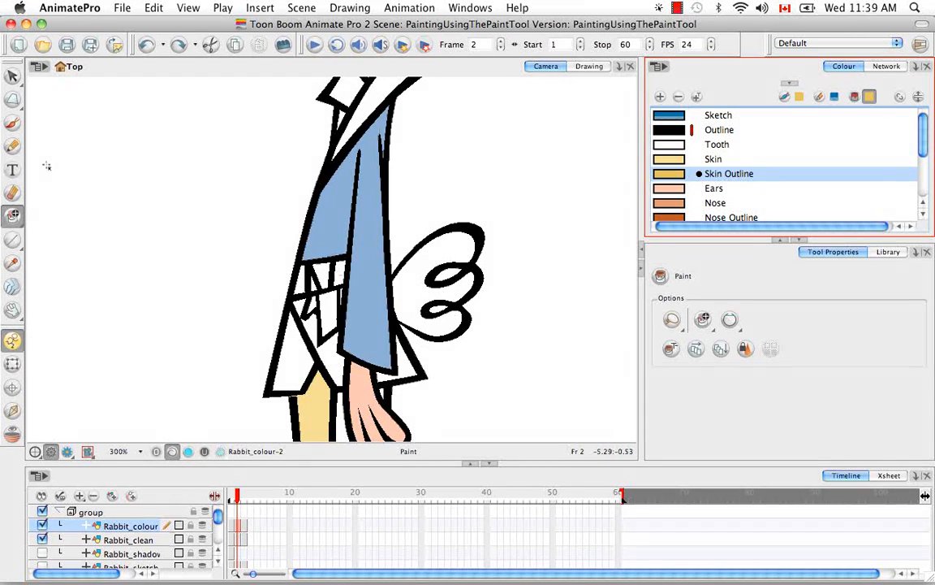
# Step: Paint a Nose Outline stroke down across the rabbit's tail with the Brush tool's Repaint Brush mode
pyautogui.click(13, 123)
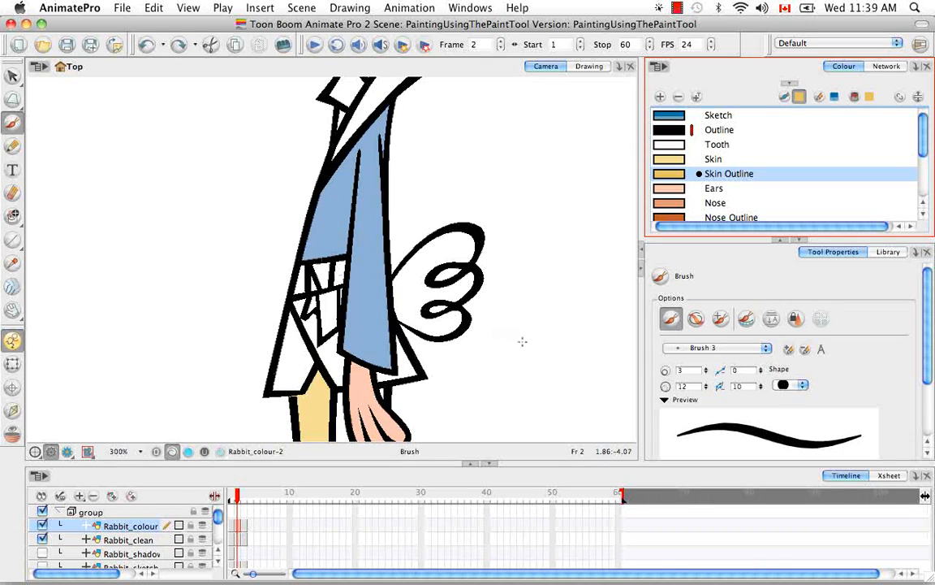
pyautogui.click(721, 322)
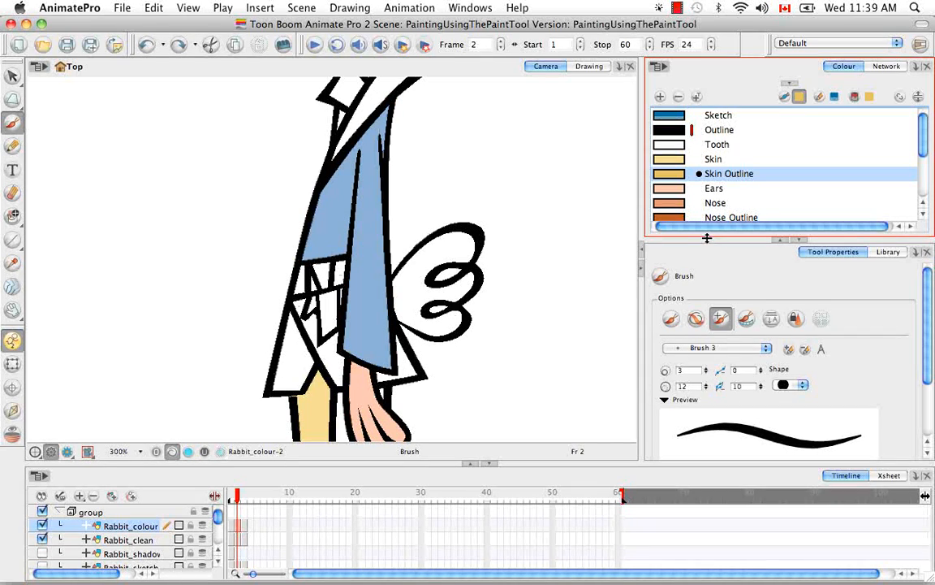
pyautogui.click(663, 218)
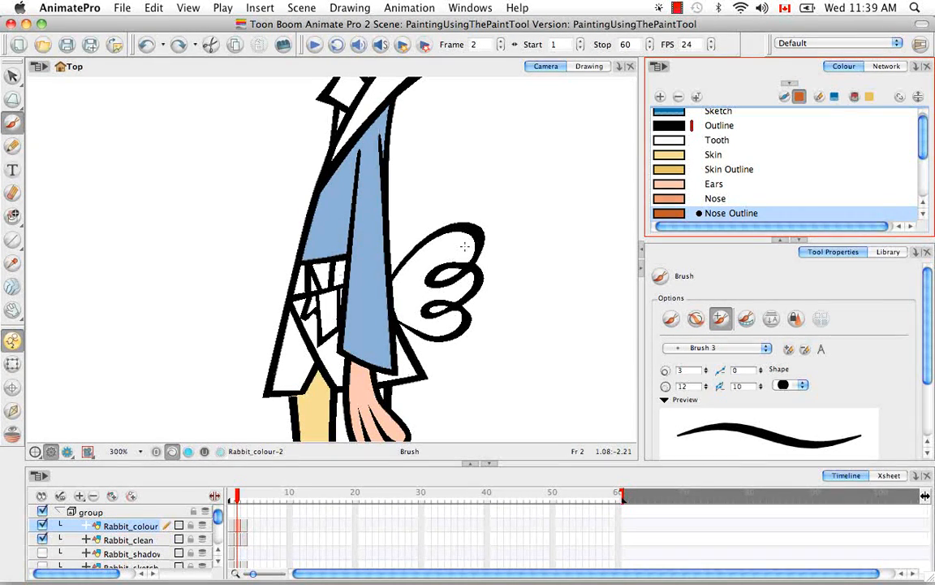
pyautogui.moveTo(493, 192)
pyautogui.mouseDown()
pyautogui.moveTo(447, 267)
pyautogui.moveTo(438, 355)
pyautogui.mouseUp()
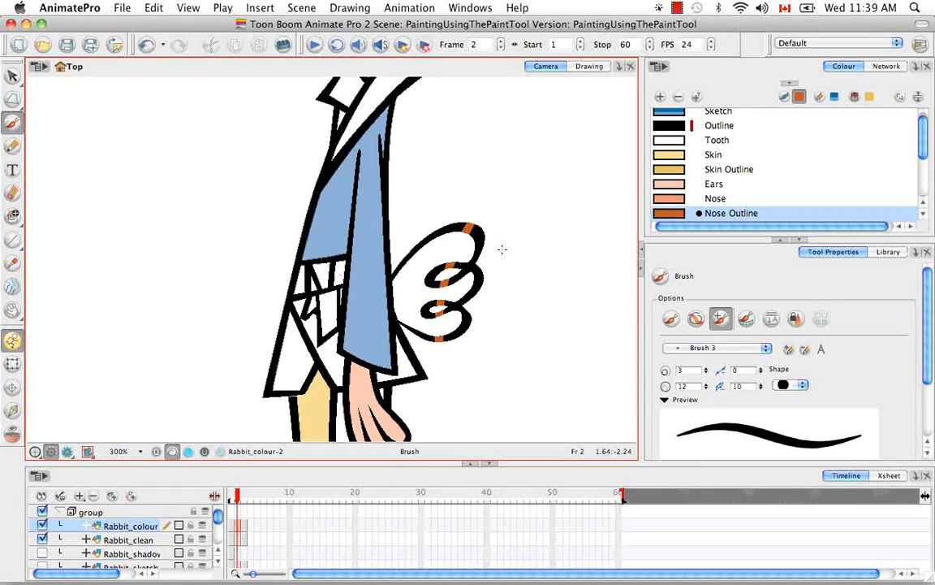
# Step: Undo the repaint stroke, try a normal Nose Outline brush stroke across the tail, and undo it
pyautogui.press('super+z')
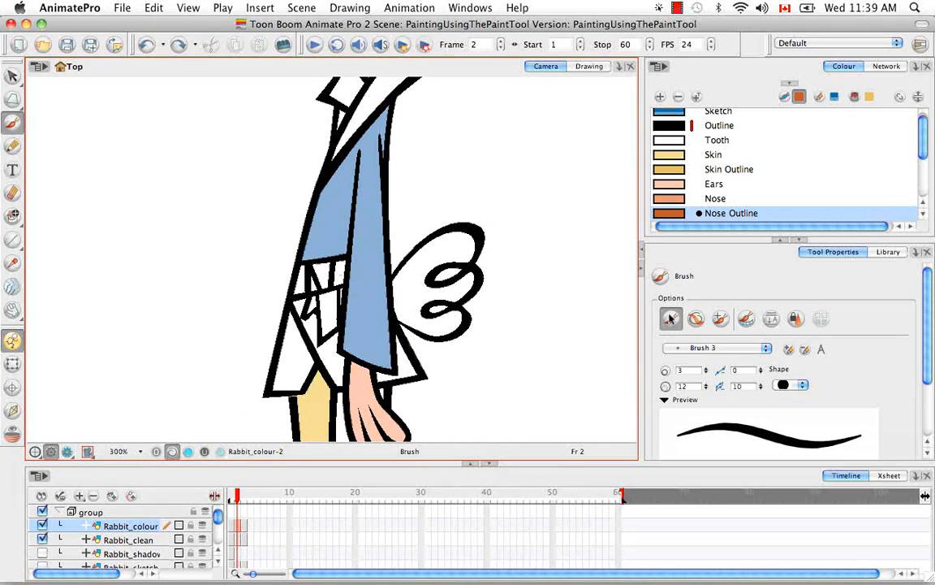
pyautogui.moveTo(485, 188); pyautogui.dragTo(439, 398)
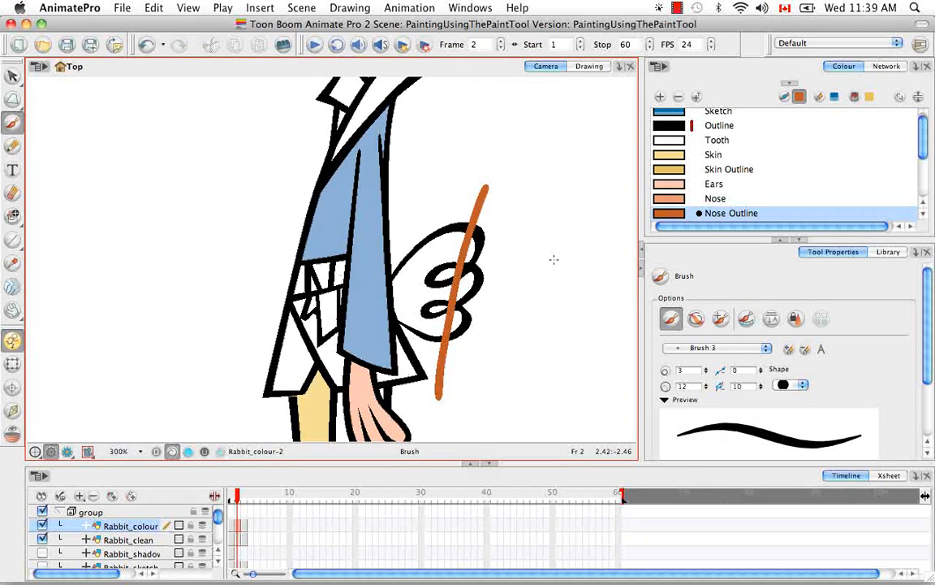
pyautogui.press('super+z')
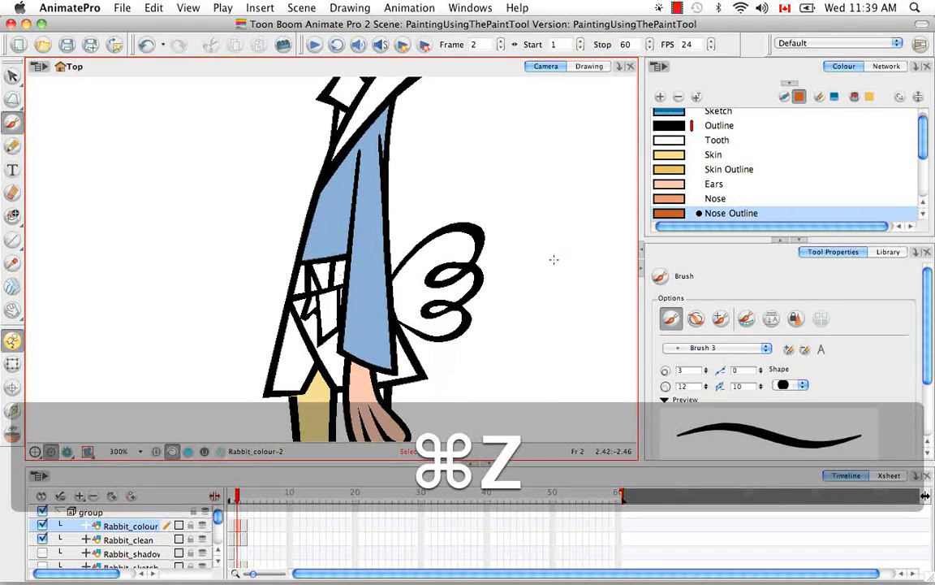
# Step: Make the Paint tool respect the protected colour again and choose the Gi colour
pyautogui.click(12, 215)
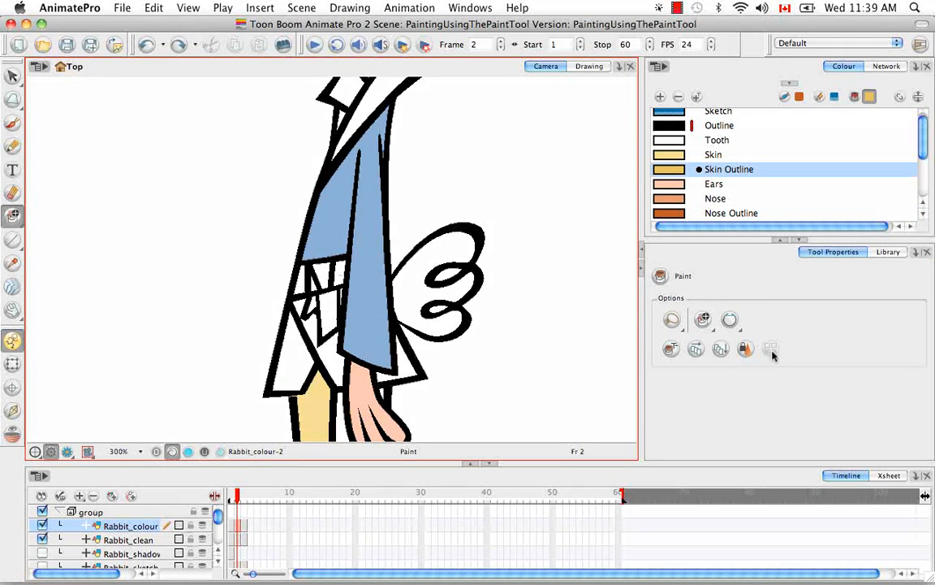
pyautogui.click(746, 348)
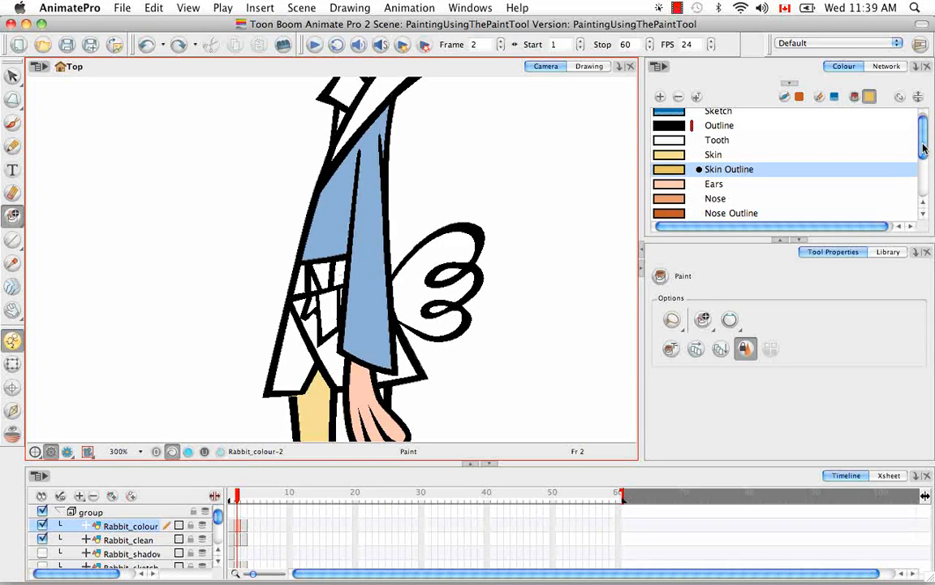
pyautogui.moveTo(924, 146); pyautogui.dragTo(922, 168)
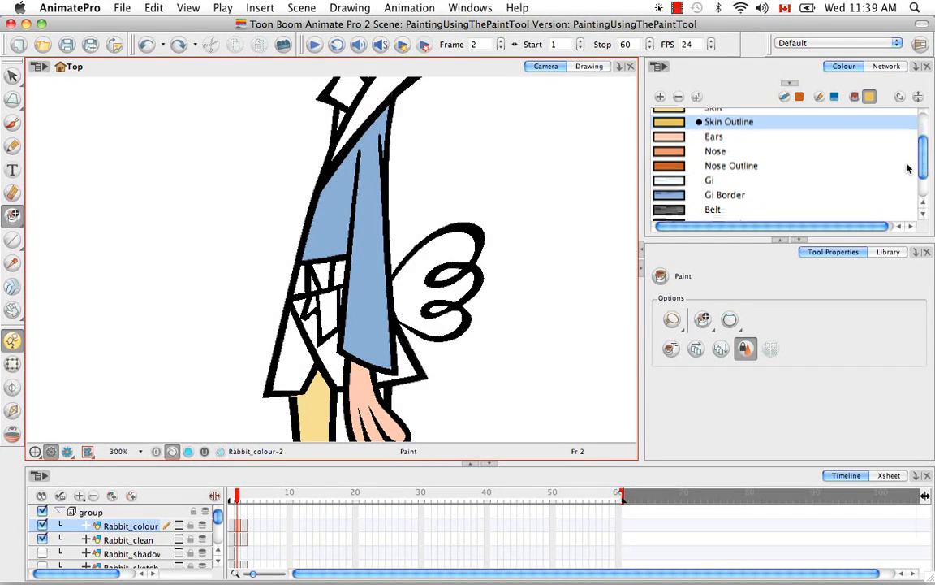
pyautogui.click(664, 181)
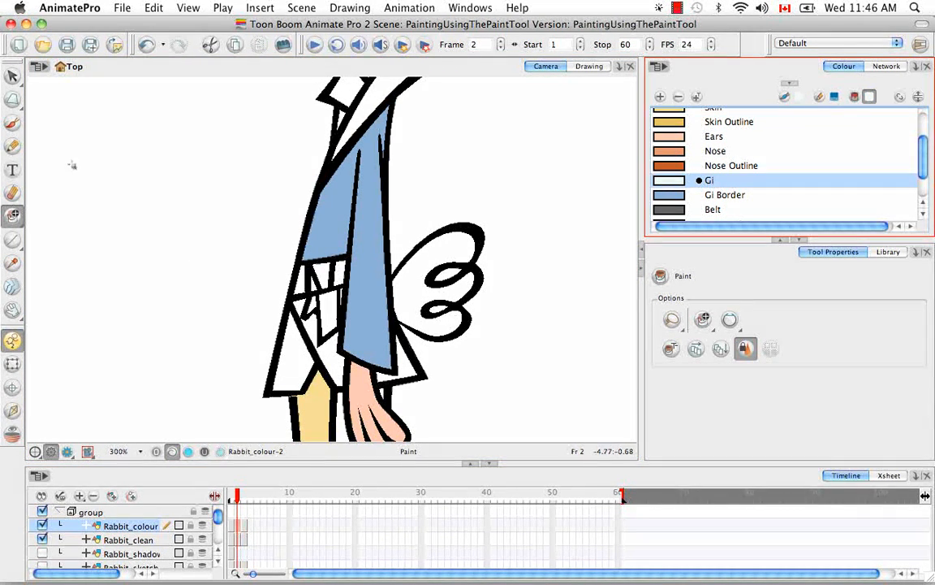
# Step: Repaint a thin Gi stroke along the jacket's front edge with the Repaint Brush, respecting the protected outline colour
pyautogui.click(13, 124)
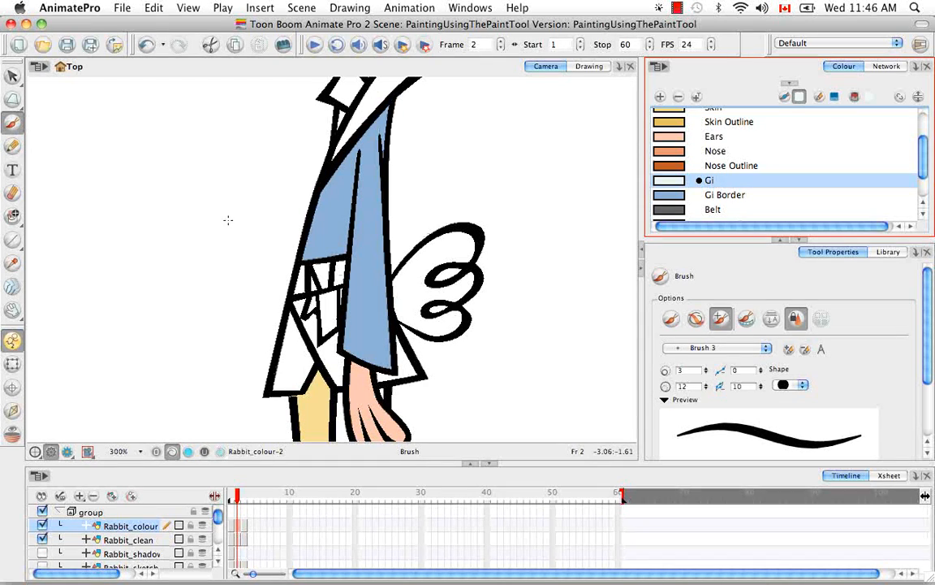
pyautogui.click(797, 319)
pyautogui.moveTo(325, 184); pyautogui.dragTo(304, 263)
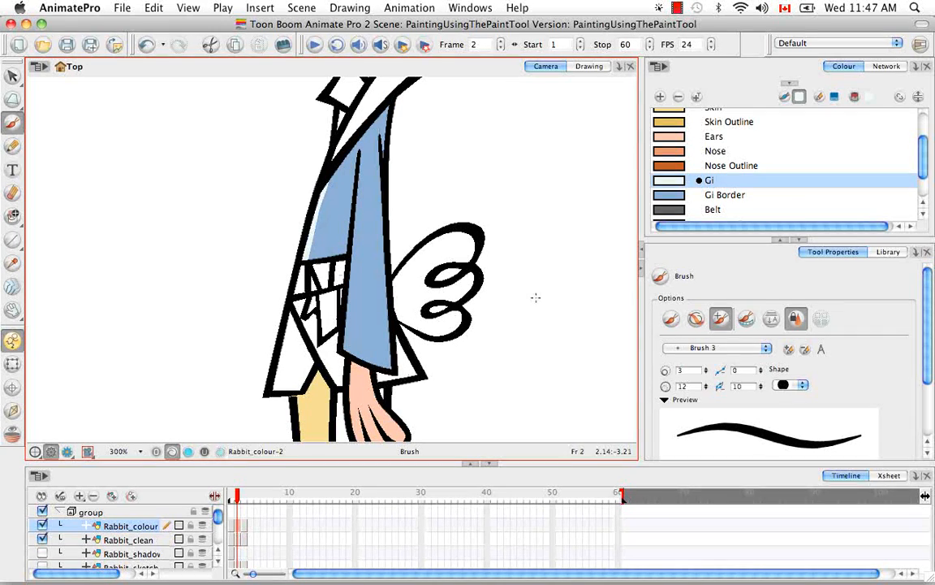
# Step: Hide the Rabbit_clean layer and fill the rabbit's leg with Gi using the Paint tool in Paint mode
pyautogui.moveTo(12, 215); pyautogui.dragTo(50, 213)
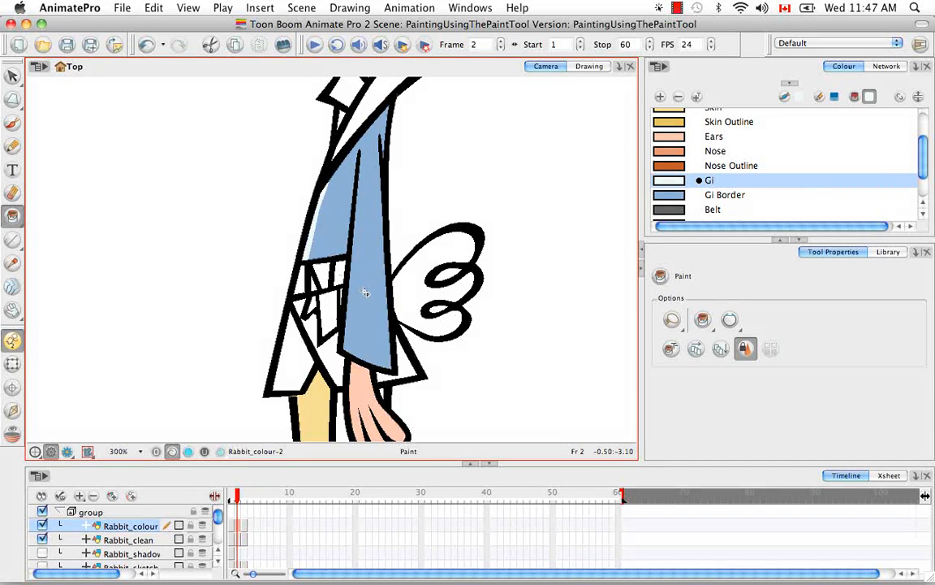
pyautogui.click(703, 319)
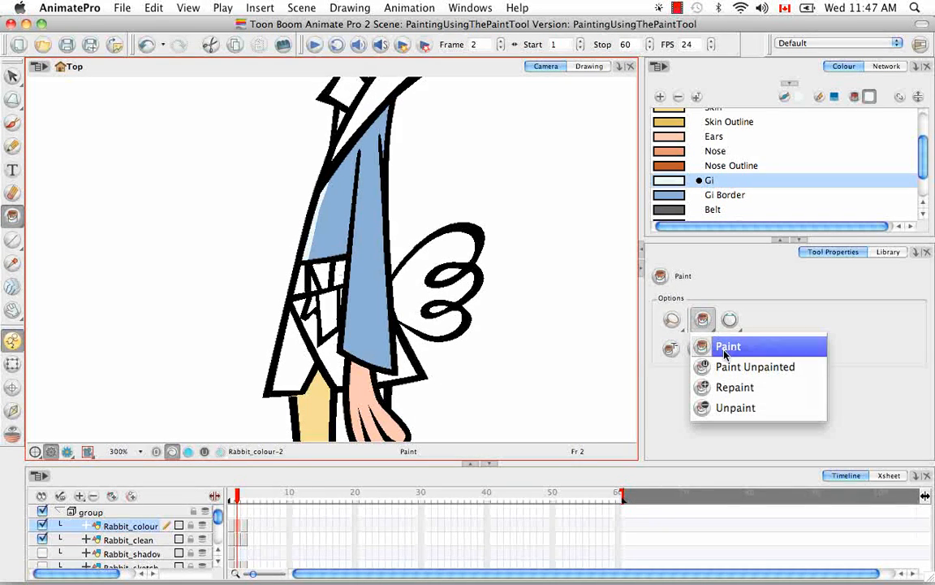
pyautogui.click(727, 347)
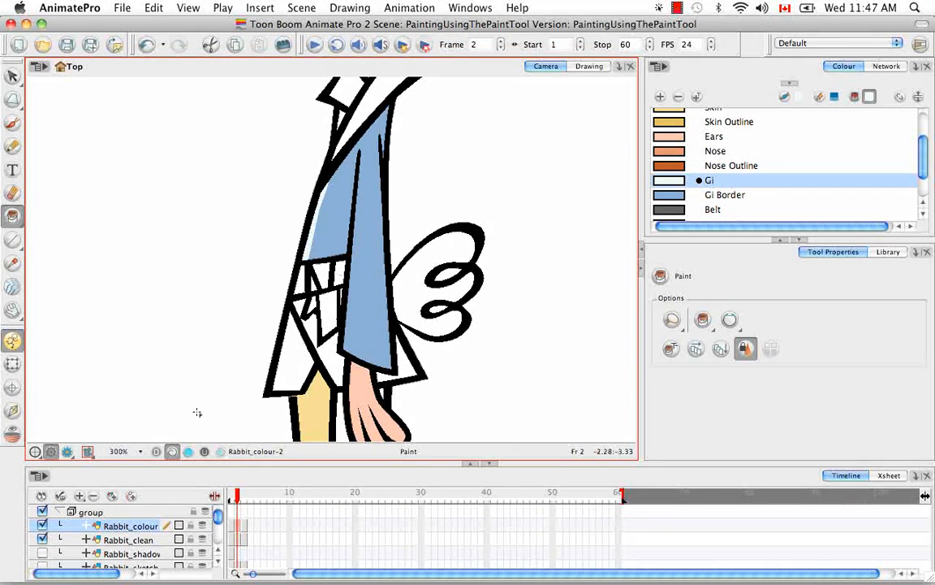
pyautogui.click(41, 553)
pyautogui.click(43, 539)
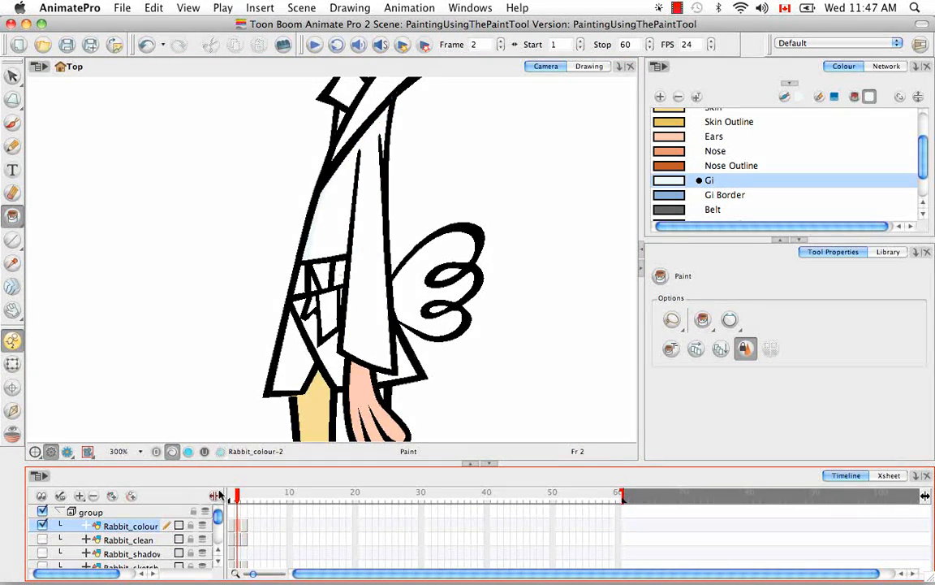
pyautogui.click(311, 410)
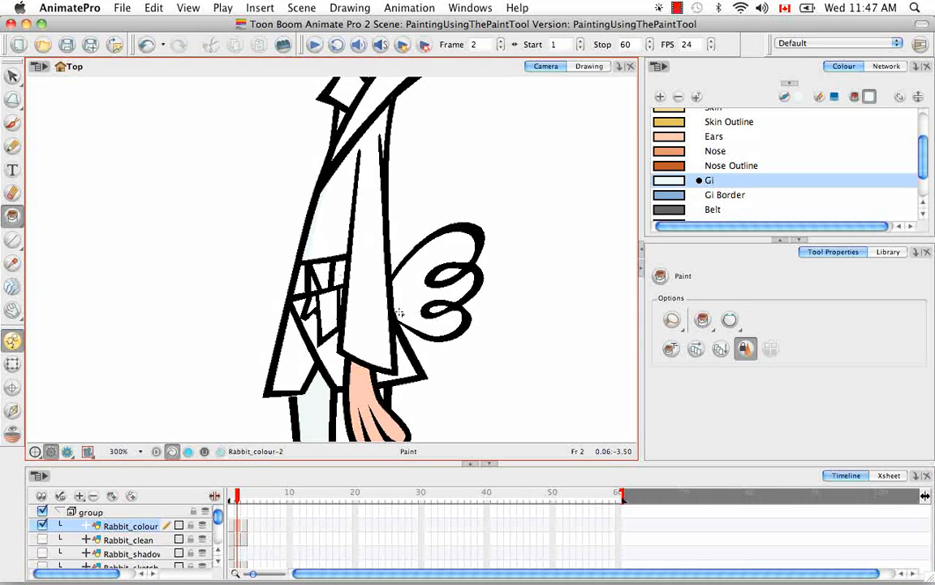